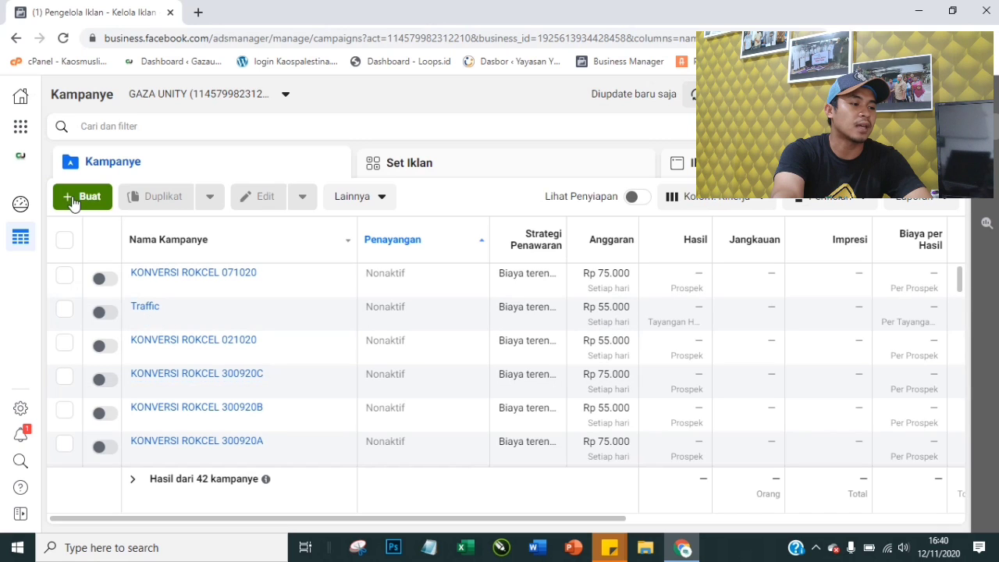
# Create a new campaign with the Konversi objective and continue to its settings
pyautogui.click(75, 201)
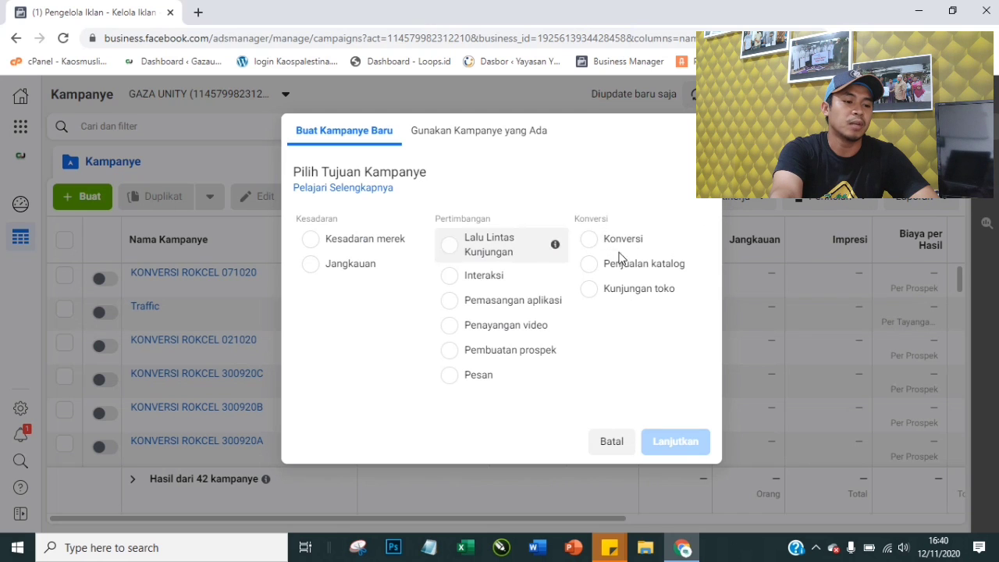
pyautogui.click(603, 243)
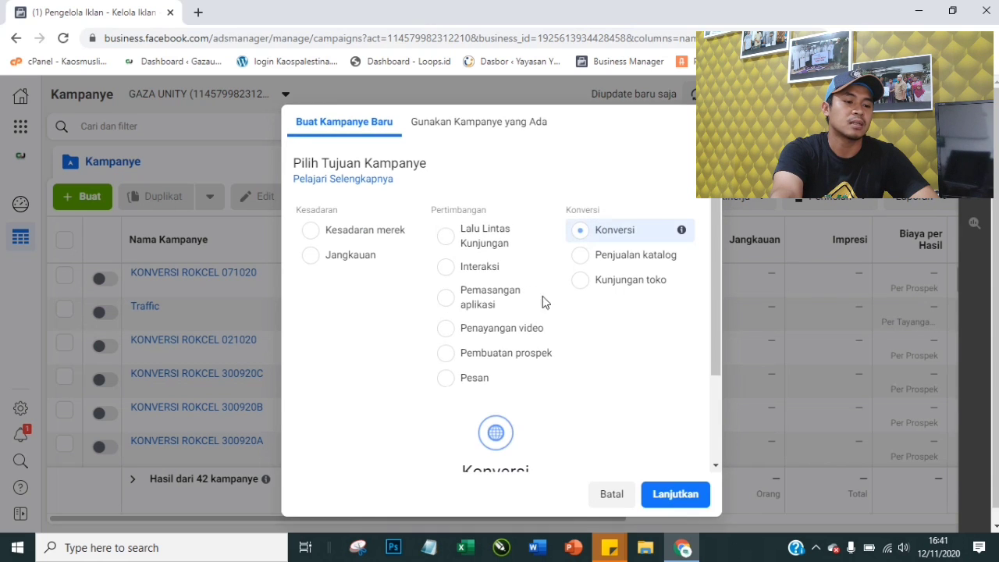
pyautogui.scroll(-3, 628, 382)
pyautogui.click(675, 493)
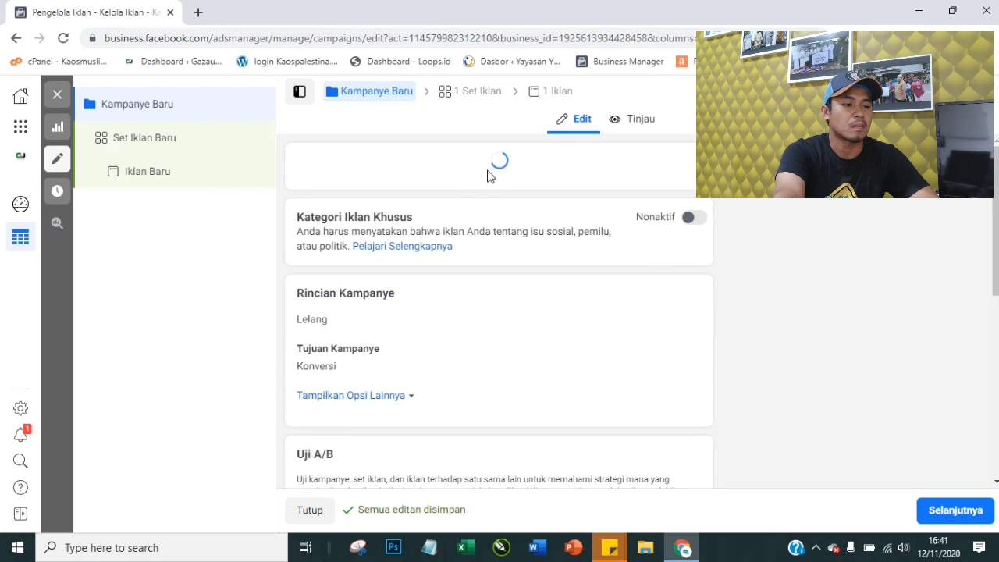
# Name the campaign "koversi 12/11/2020"
pyautogui.click(455, 197)
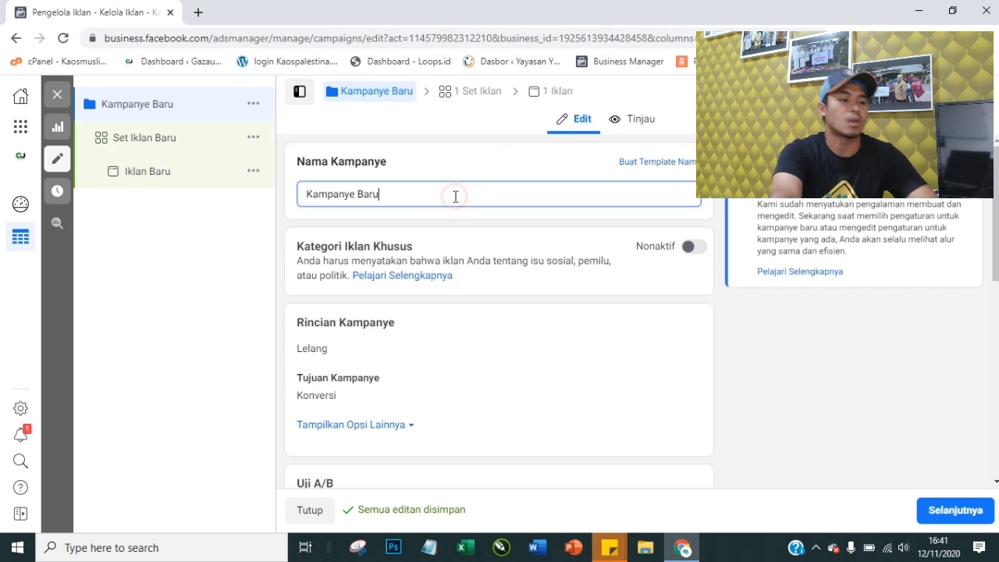
pyautogui.hotkey('ctrl', 'a')
pyautogui.write('koversi')
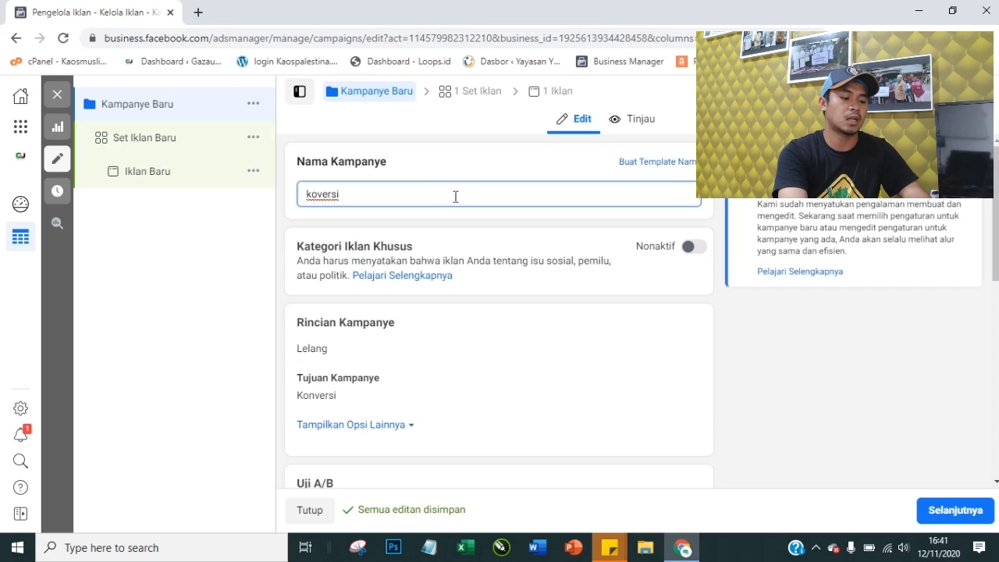
pyautogui.write(' 12/11/2020')
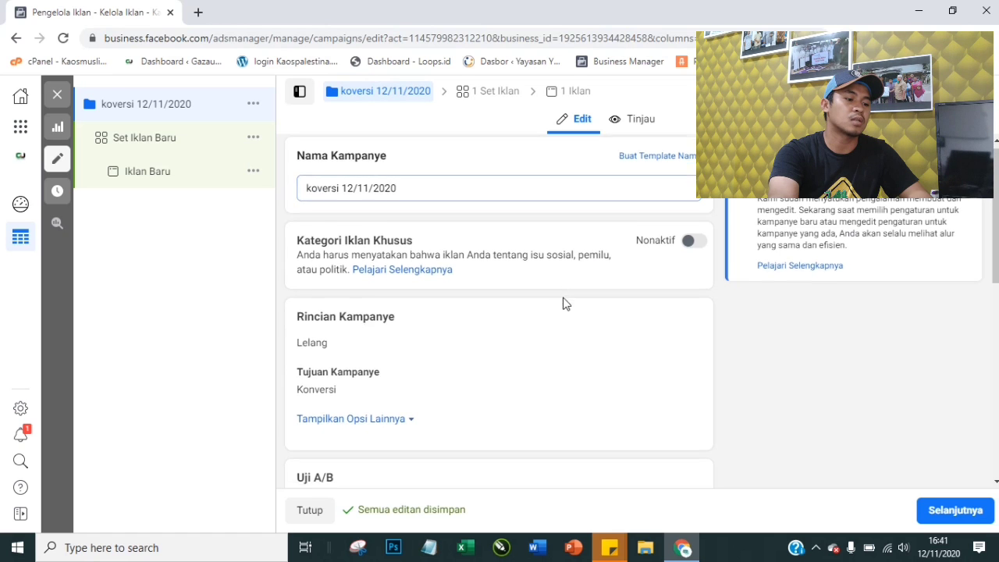
# Show the additional options in the campaign details section
pyautogui.scroll(-2, 390, 312)
pyautogui.click(368, 280)
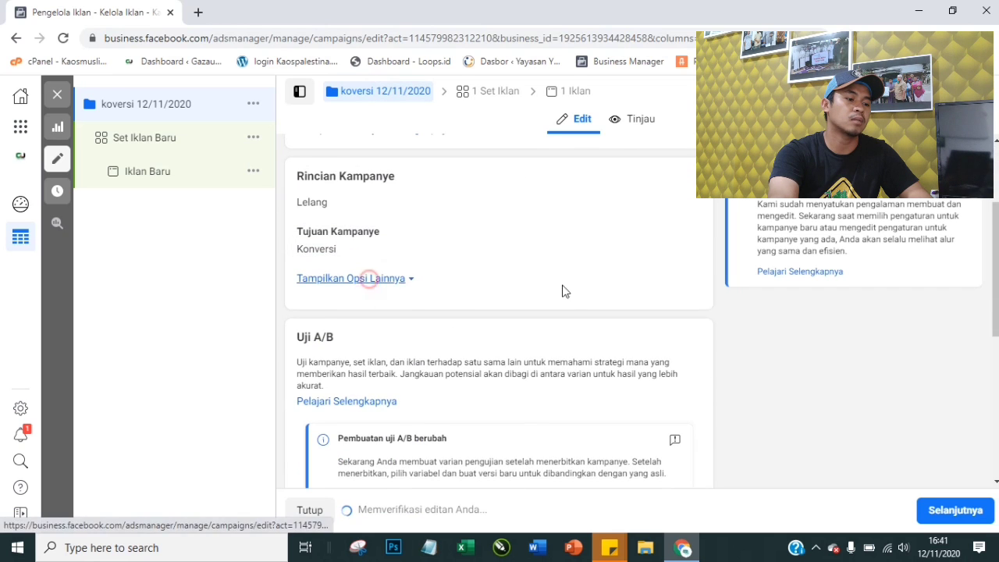
pyautogui.scroll(-1, 507, 289)
# Set the daily campaign budget to Rp 50.000 and continue to the ad set settings
pyautogui.scroll(-5, 527, 293)
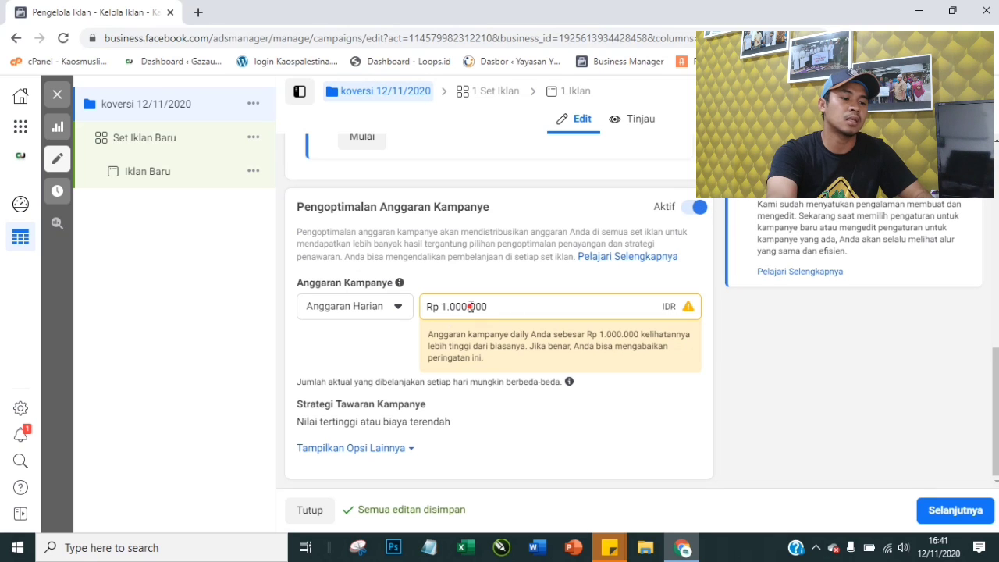
pyautogui.tripleClick(472, 307)
pyautogui.write('50')
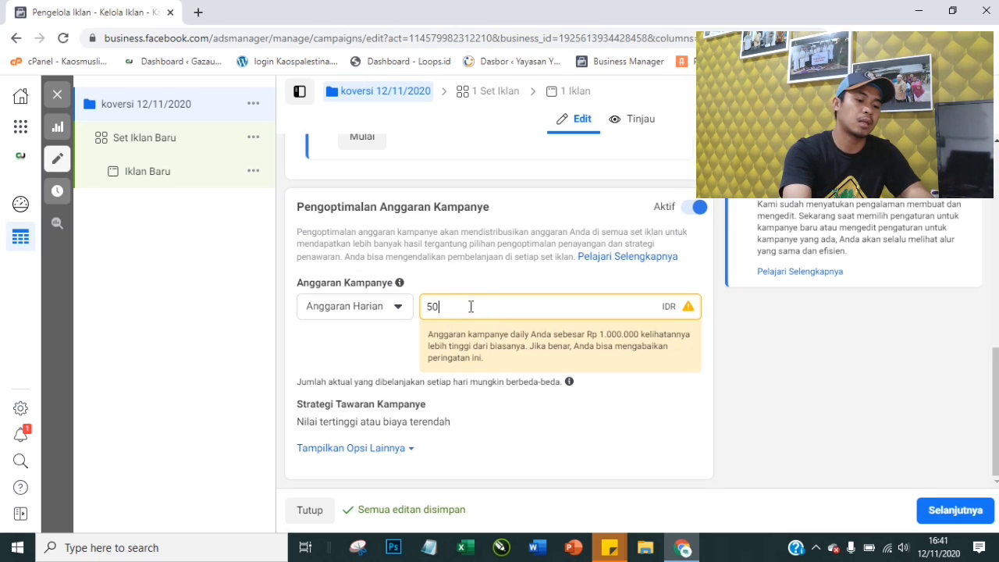
pyautogui.write('0.00000')
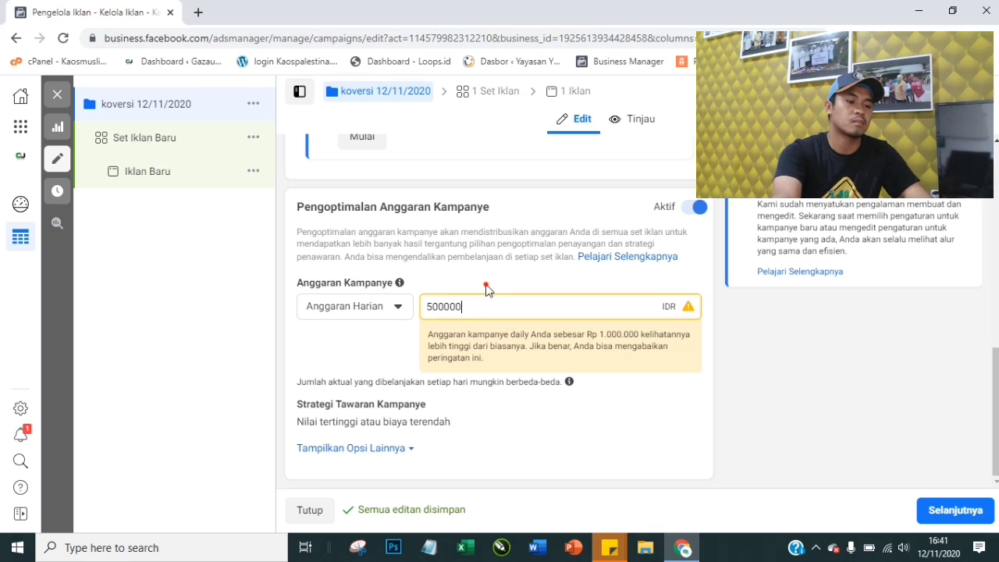
pyautogui.click(615, 322)
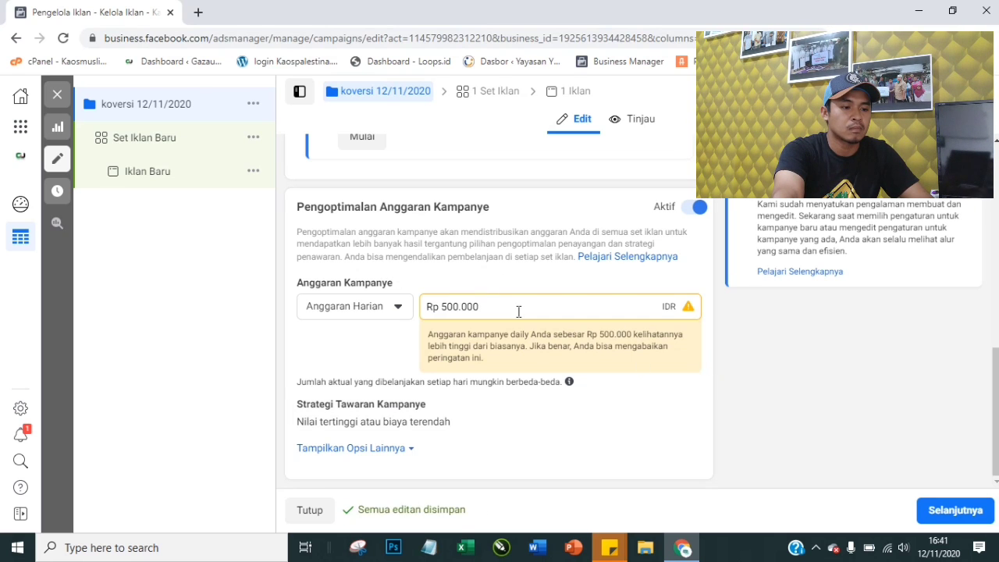
pyautogui.click(455, 306)
pyautogui.press('BackSpace')
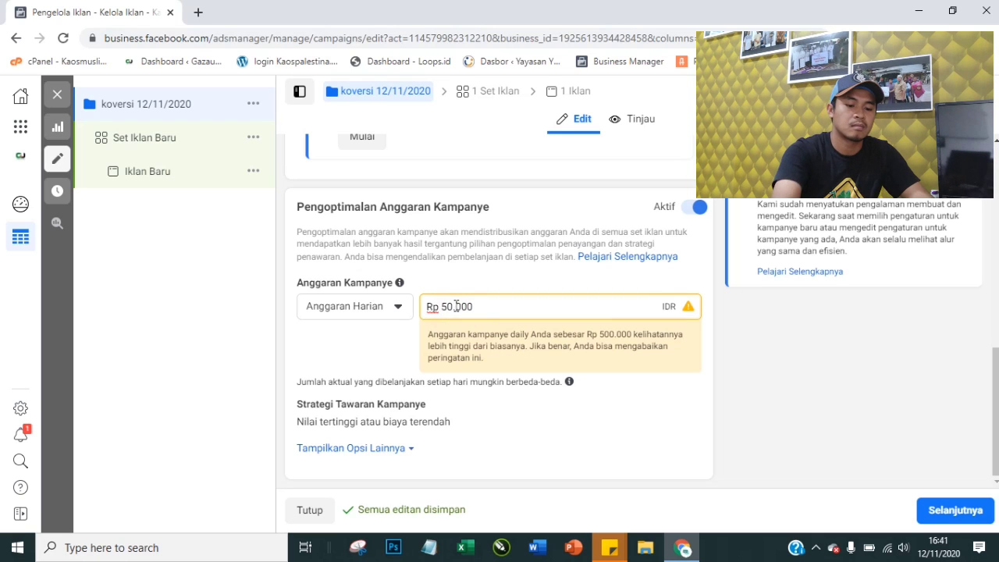
pyautogui.click(702, 390)
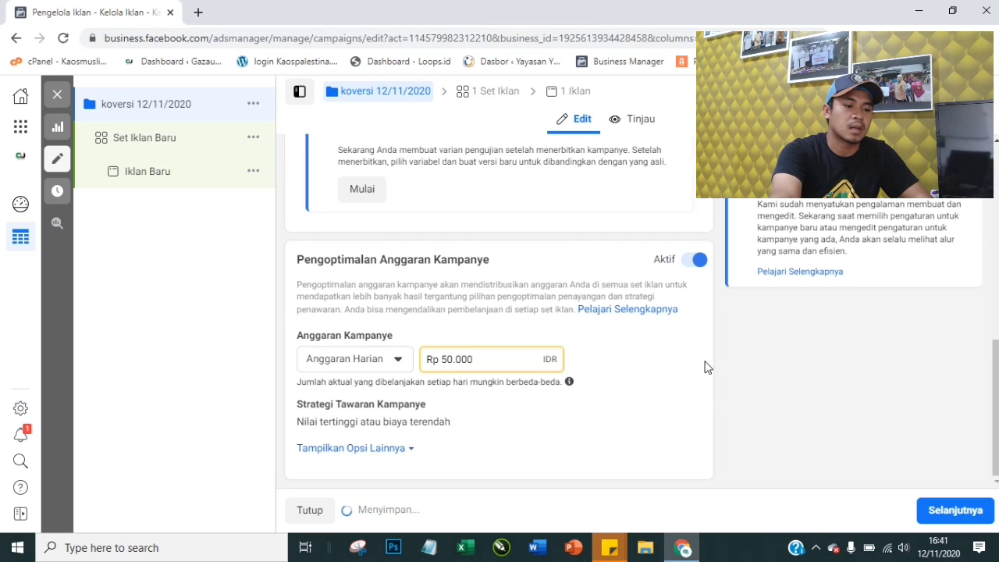
pyautogui.click(958, 510)
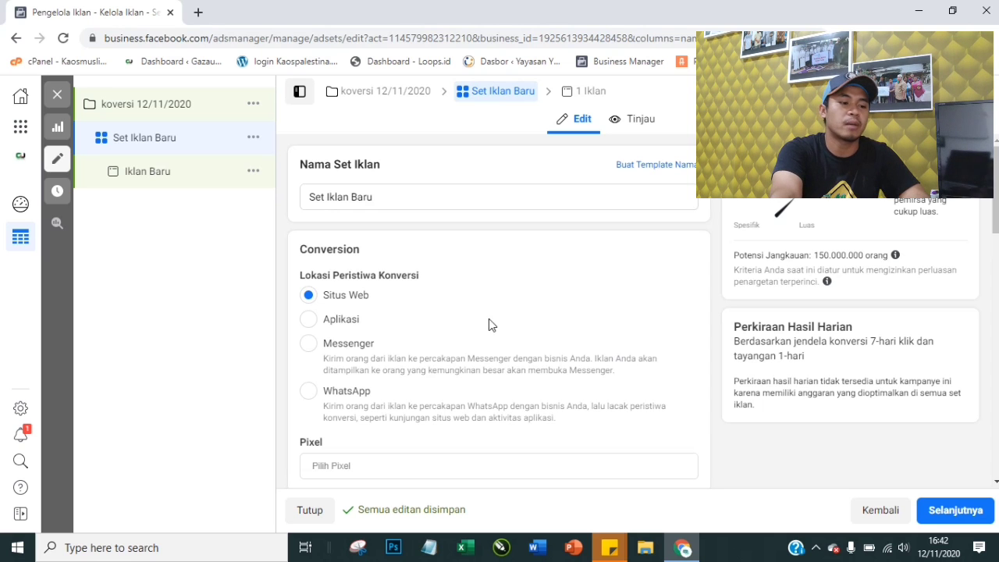
# Choose Piksel MUSLIM as the ad set's conversion pixel
pyautogui.scroll(-3, 490, 317)
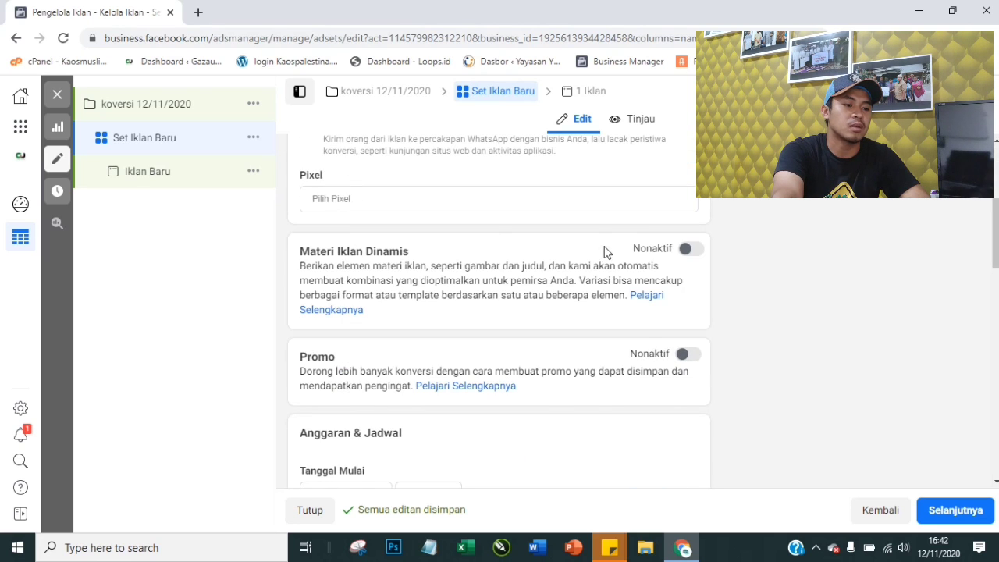
pyautogui.scroll(3, 595, 257)
pyautogui.scroll(-2, 426, 283)
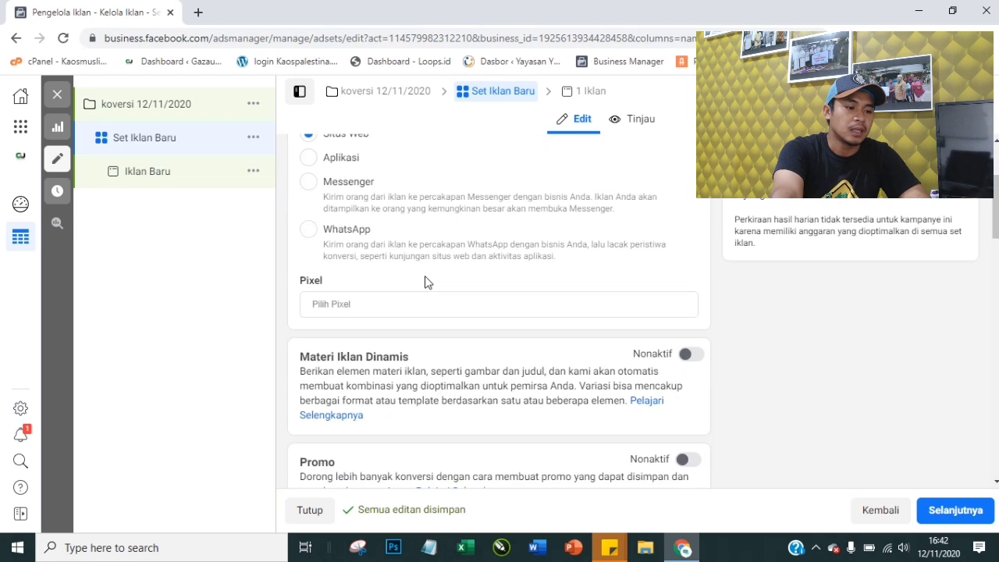
pyautogui.scroll(-3, 447, 273)
pyautogui.scroll(1, 414, 254)
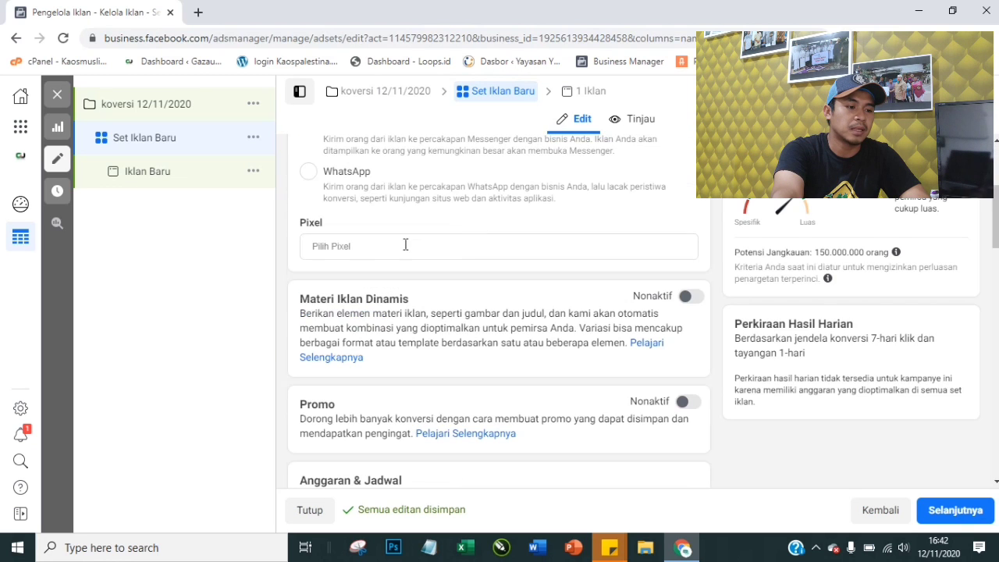
pyautogui.click(411, 246)
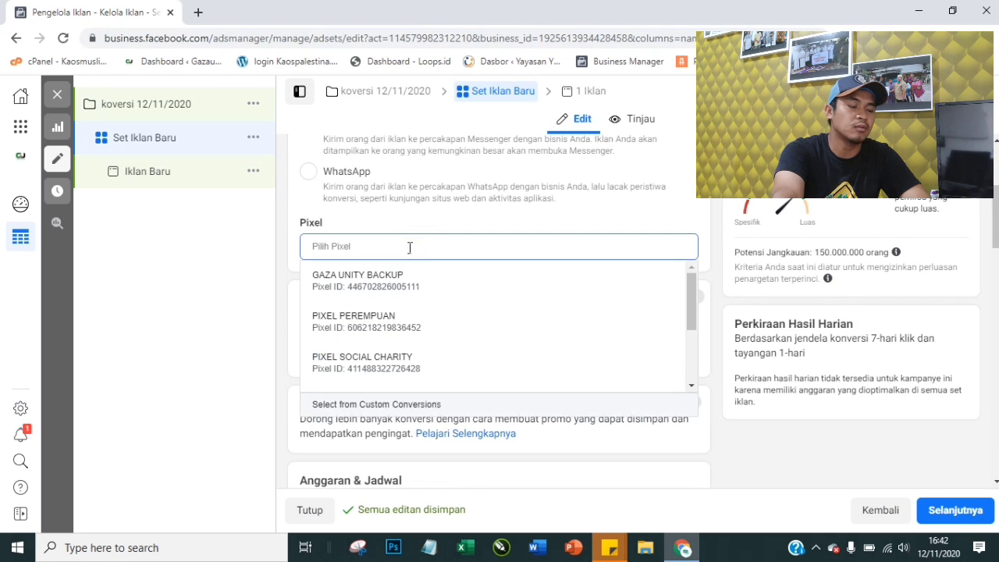
pyautogui.scroll(-1, 413, 344)
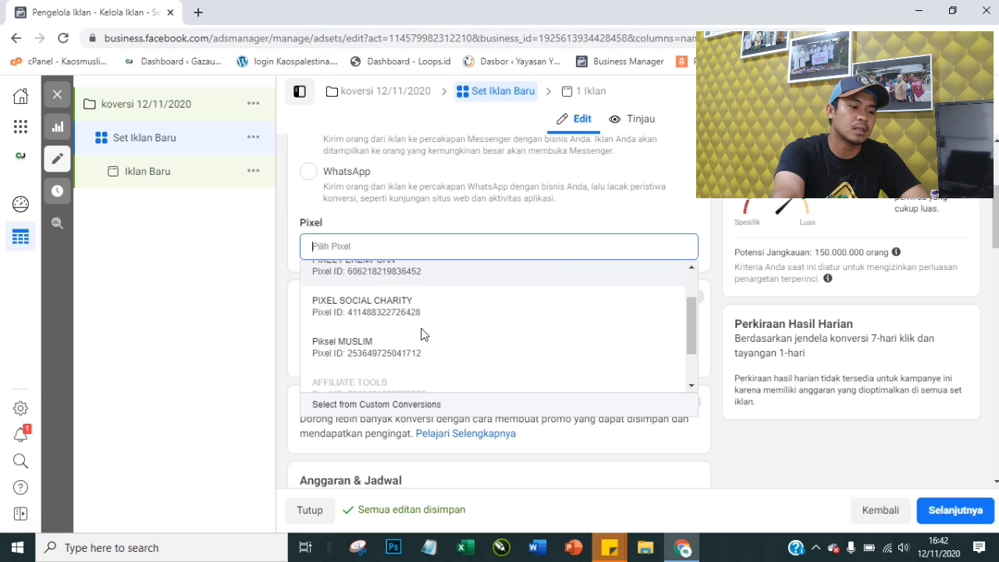
pyautogui.click(400, 332)
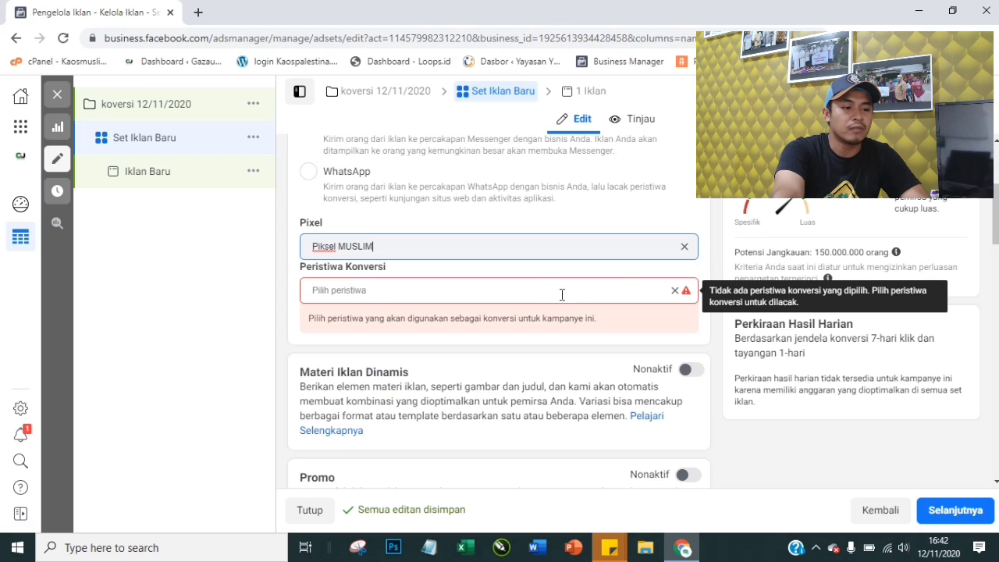
# Set the ad set's conversion event to Prospek
pyautogui.click(623, 291)
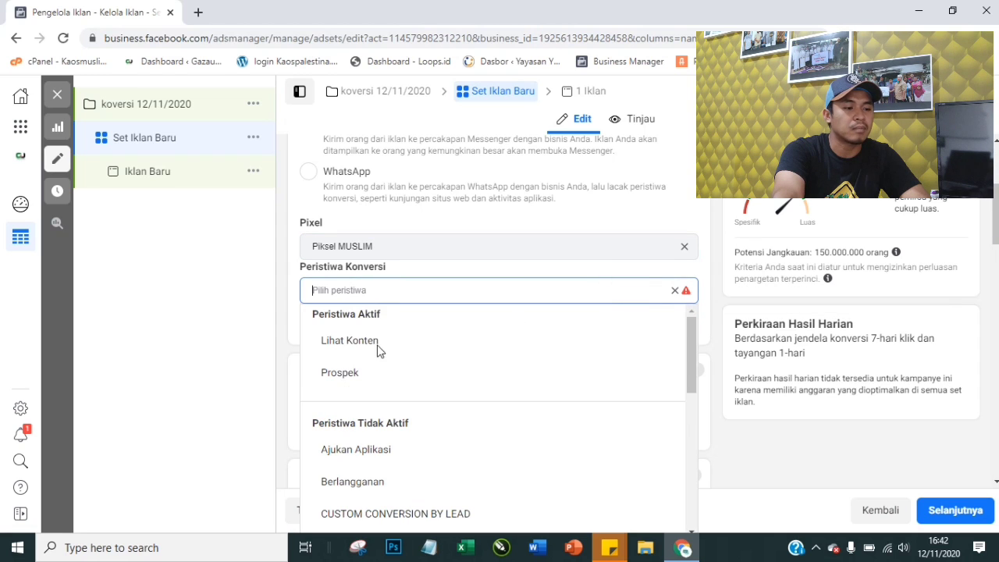
pyautogui.moveTo(348, 379)
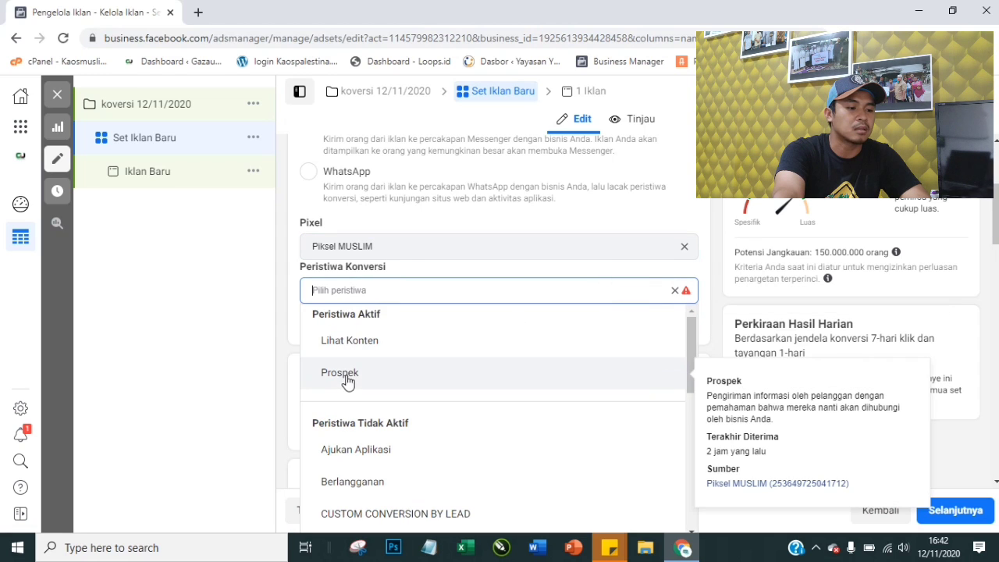
pyautogui.click(292, 314)
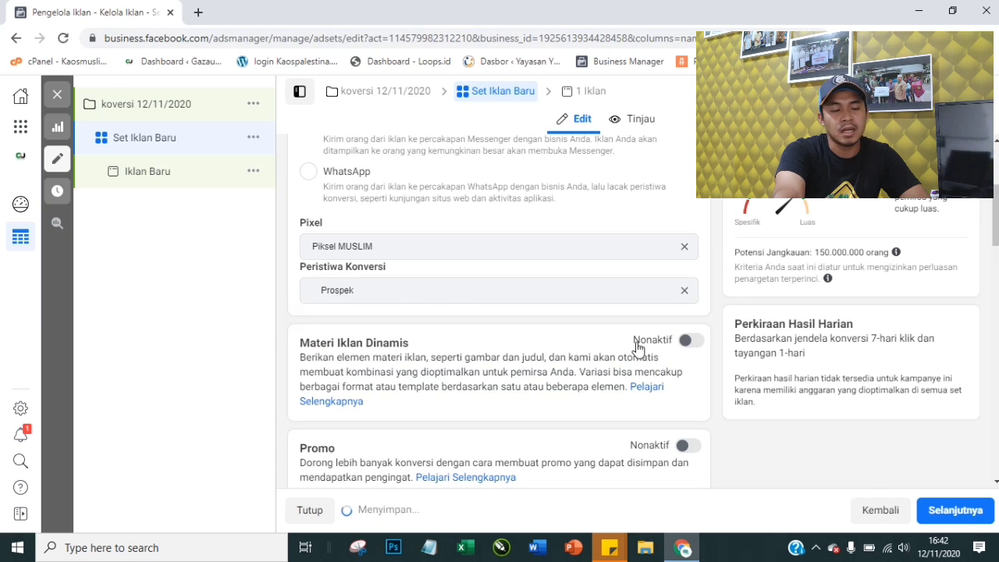
# Review the ad set's budget and schedule section and show its additional options
pyautogui.scroll(-1, 620, 346)
pyautogui.scroll(-3, 620, 346)
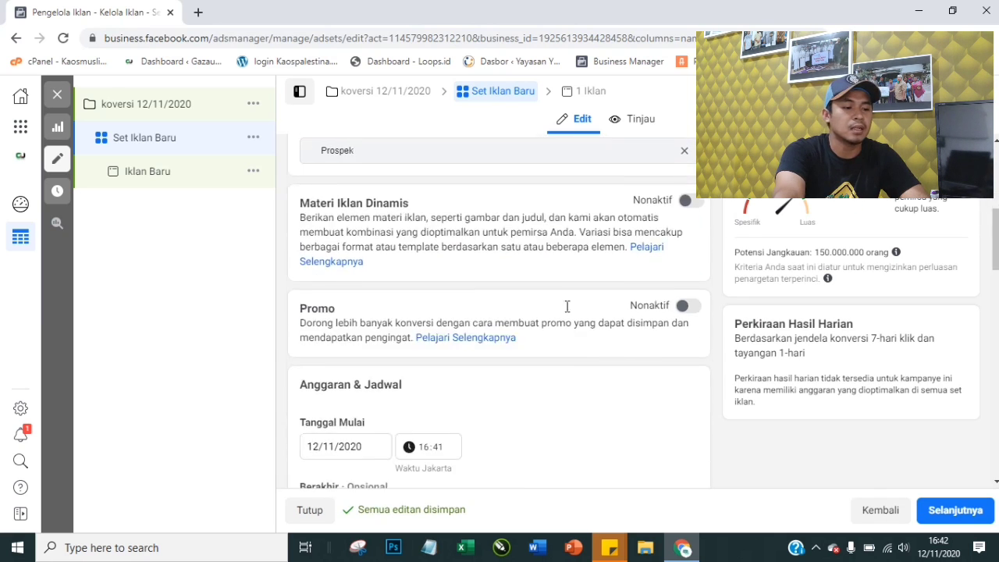
pyautogui.scroll(-2, 500, 265)
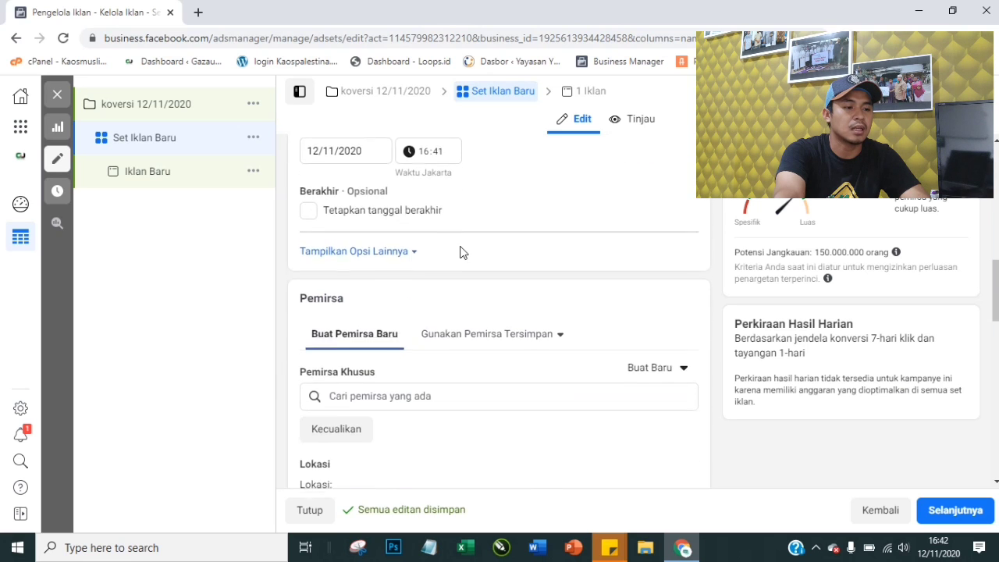
pyautogui.scroll(1, 461, 252)
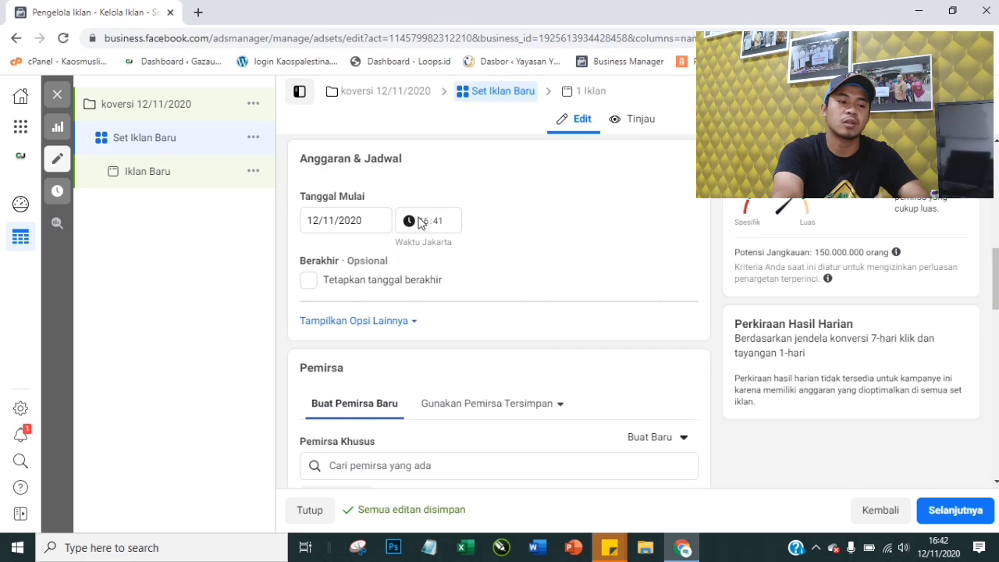
pyautogui.click(395, 320)
pyautogui.scroll(-1, 468, 297)
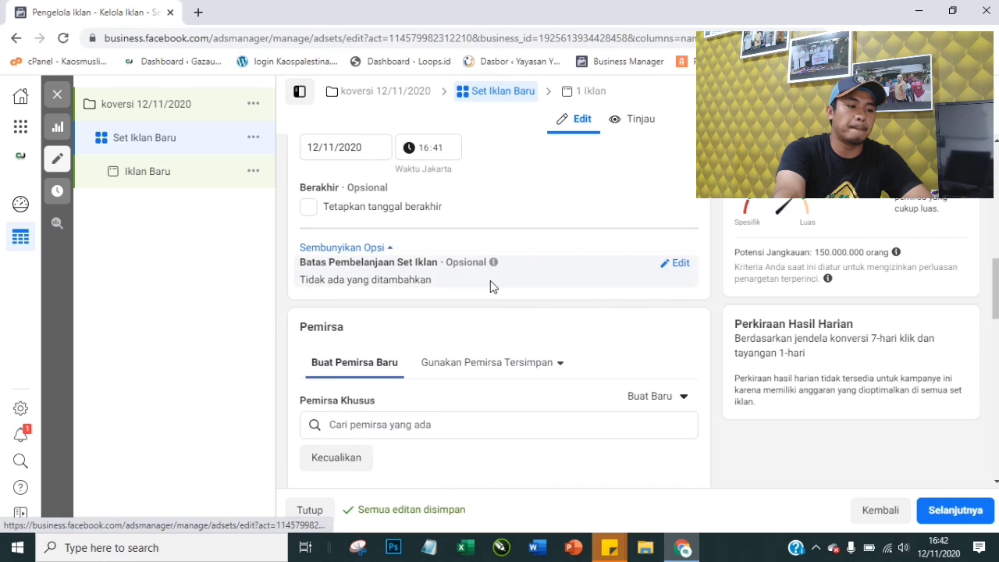
# Open the audience location for editing and view the options for including or excluding locations
pyautogui.scroll(-2, 491, 286)
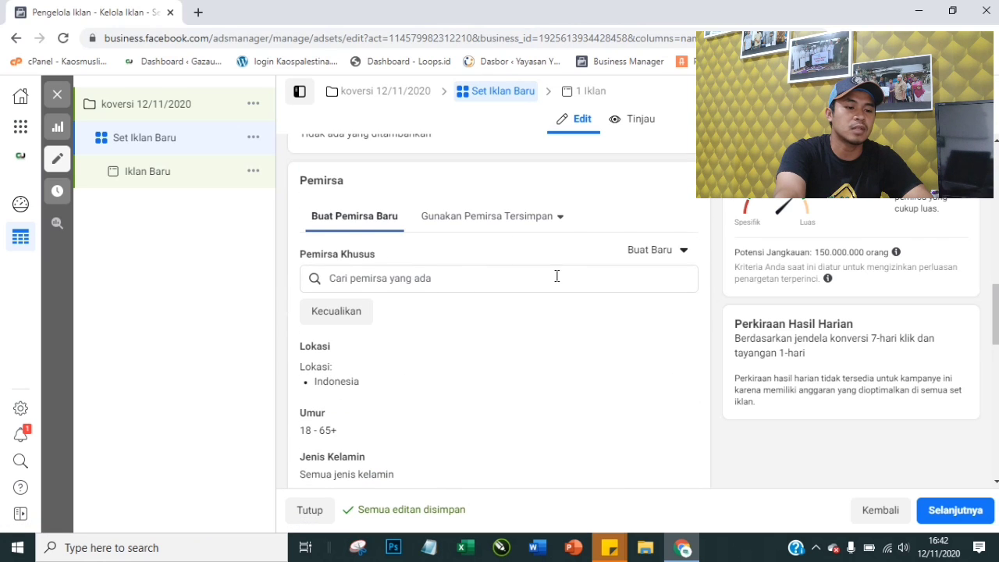
pyautogui.scroll(-1, 556, 276)
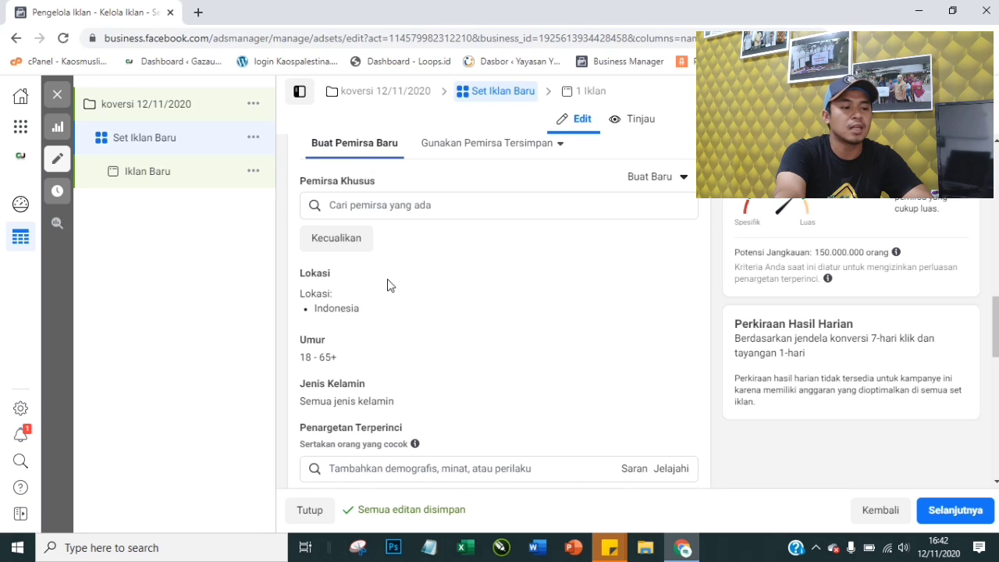
pyautogui.scroll(-1, 386, 282)
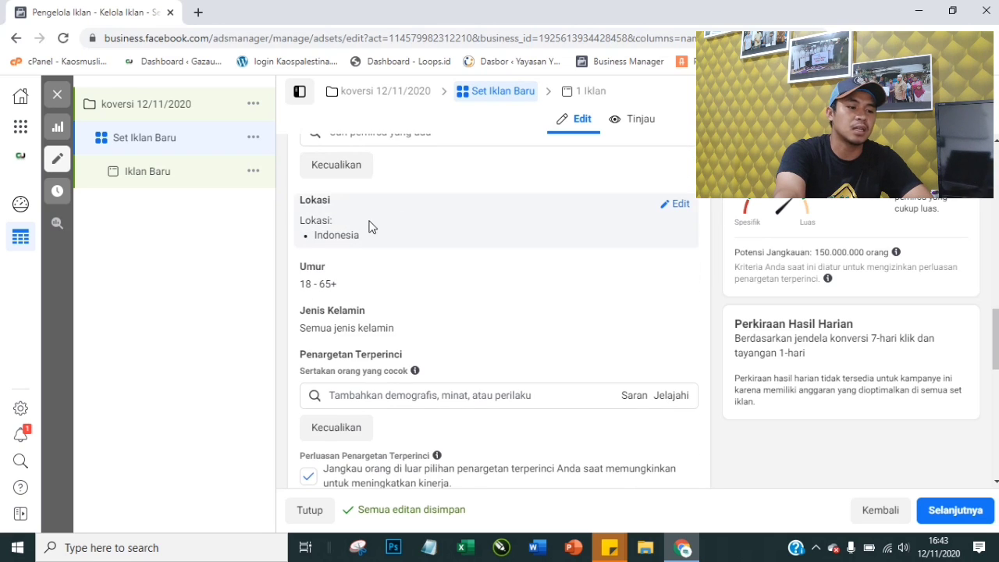
pyautogui.click(679, 206)
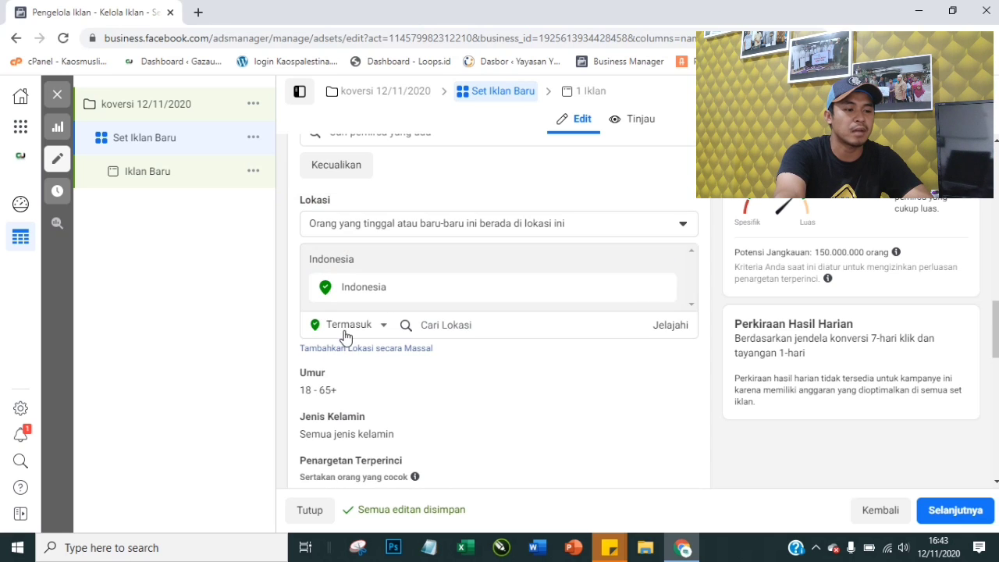
pyautogui.click(348, 326)
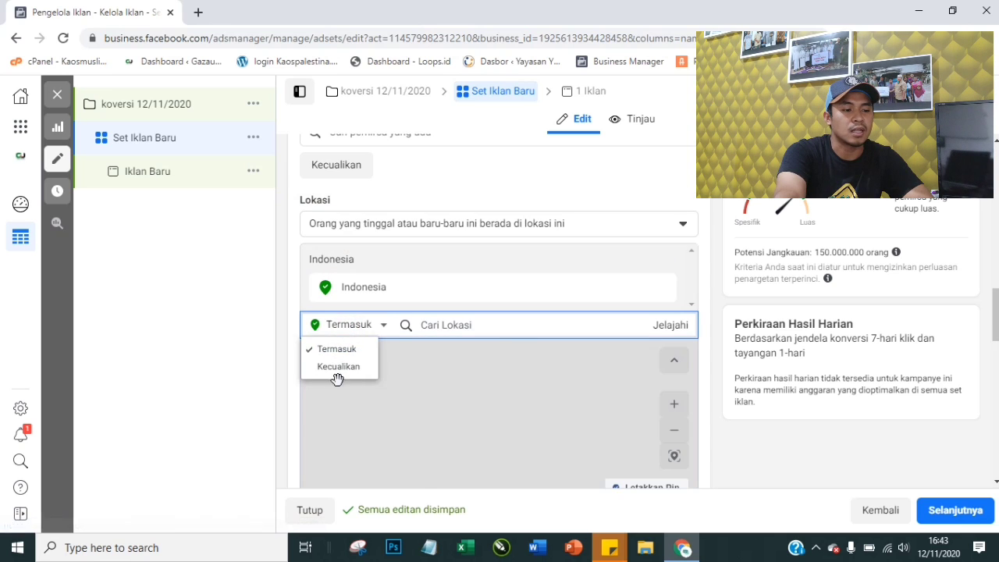
pyautogui.click(295, 300)
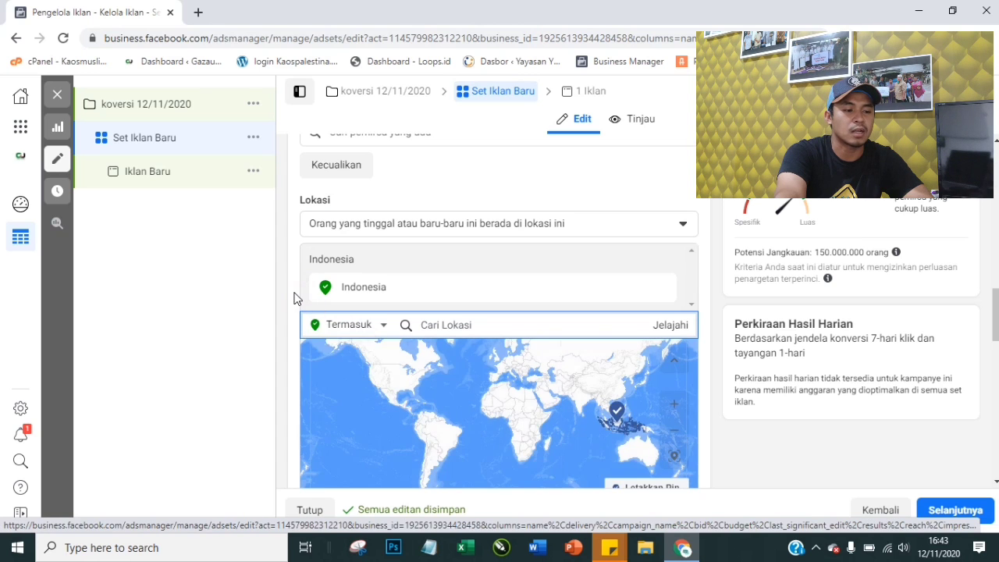
# Open the audience's age range for editing and view the maximum age options
pyautogui.scroll(-2, 805, 328)
pyautogui.scroll(-1, 428, 331)
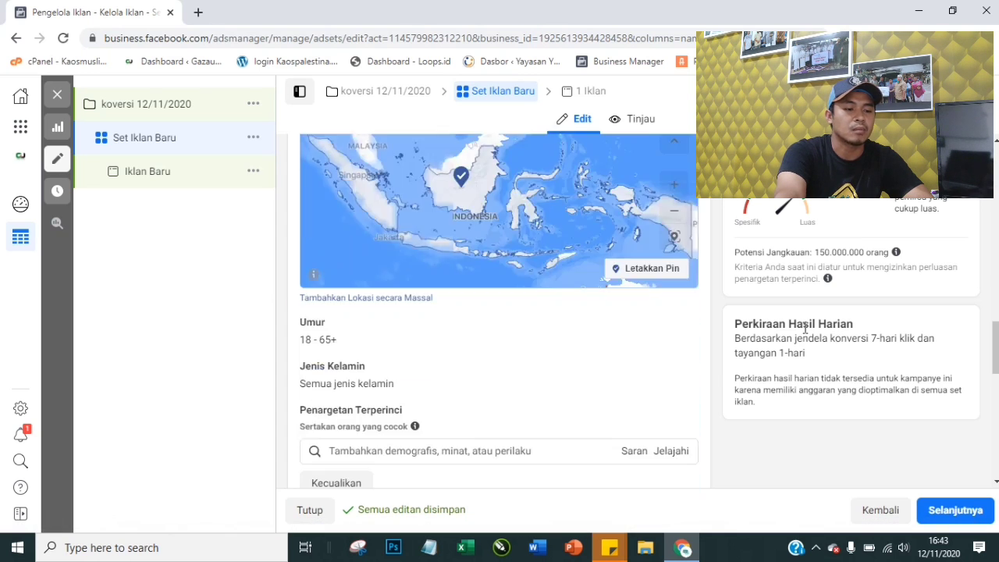
pyautogui.click(680, 324)
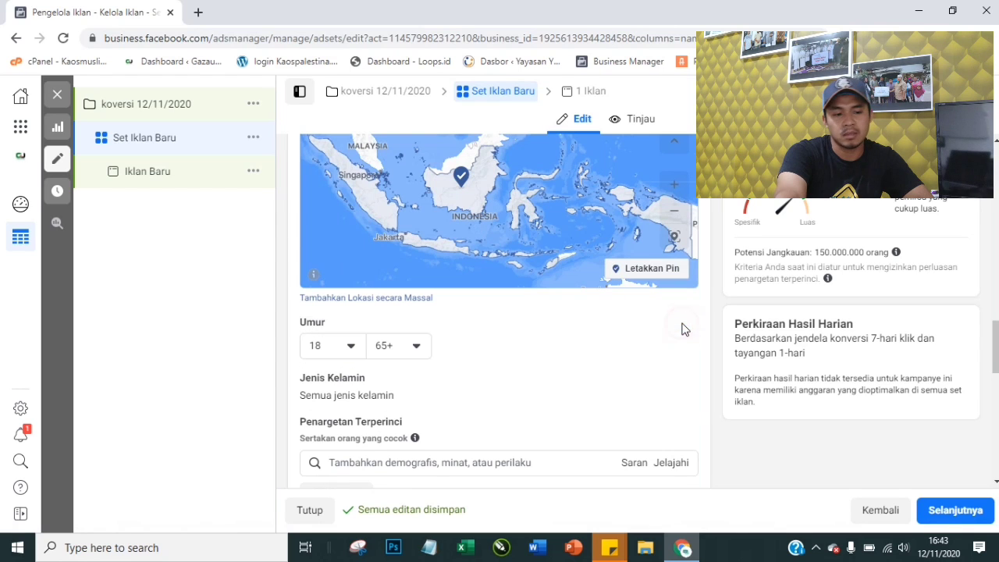
pyautogui.click(412, 347)
pyautogui.click(413, 345)
pyautogui.scroll(-1, 499, 350)
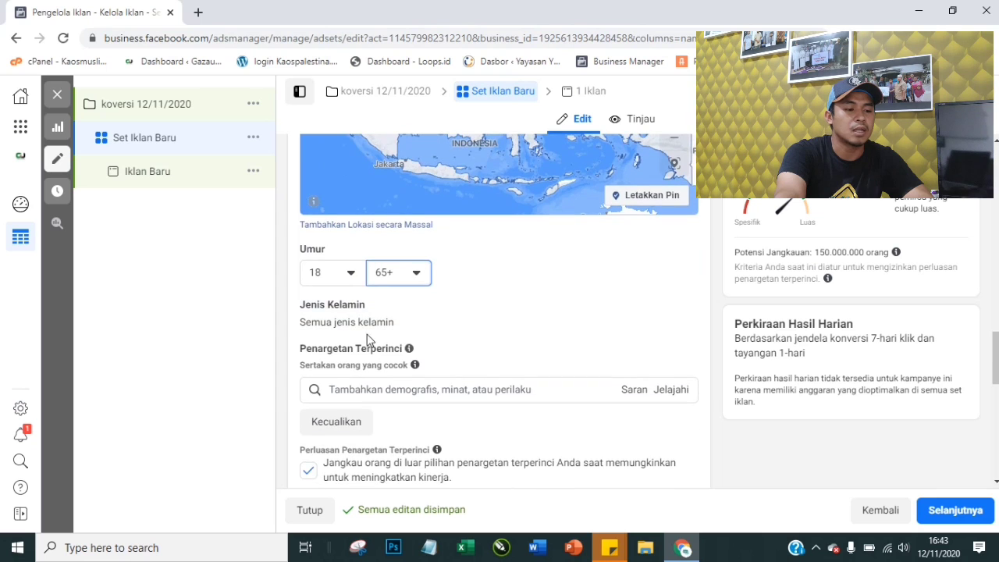
# Search the detailed targeting for "daun" and add Daun to the included audience
pyautogui.scroll(-1, 495, 379)
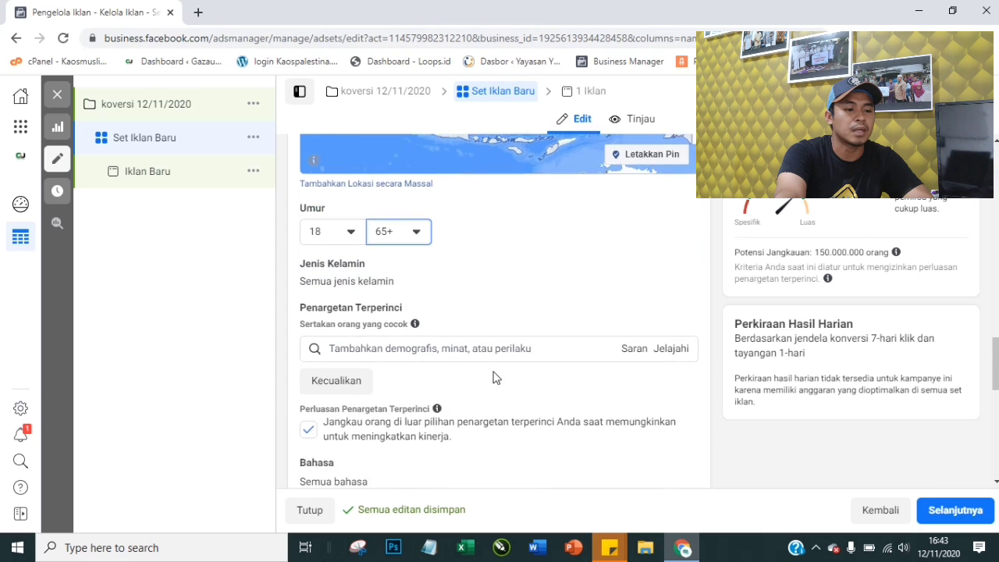
pyautogui.click(525, 317)
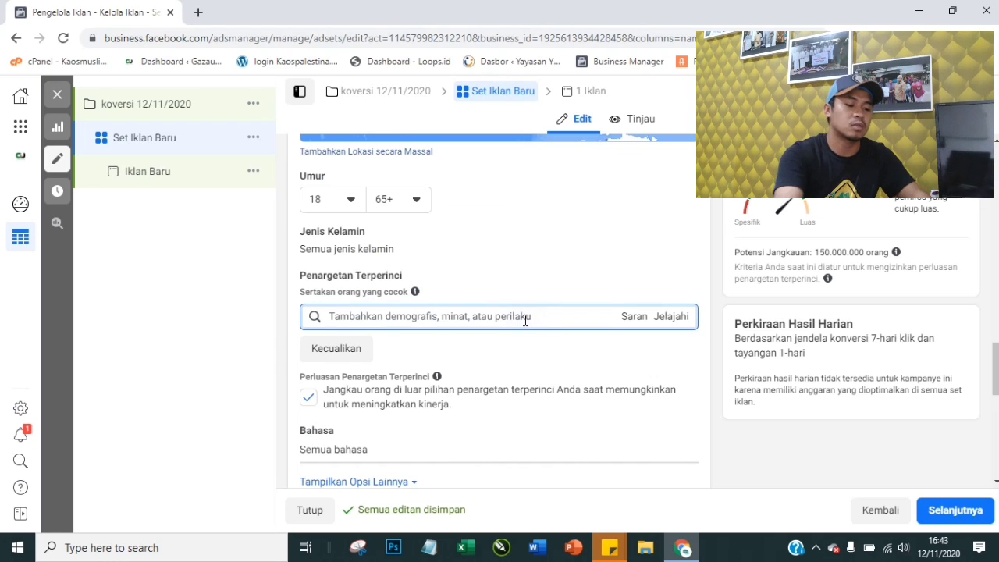
pyautogui.write('daun')
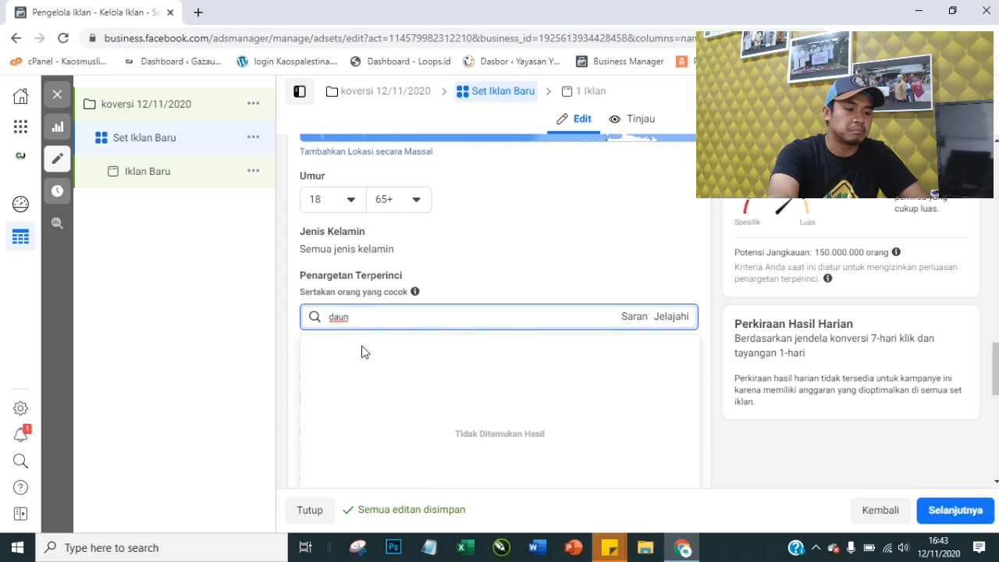
pyautogui.press('Return')
pyautogui.click(289, 309)
# Add a detailed targeting exclusion for the behavior Admin halaman bisnis
pyautogui.scroll(-2, 530, 386)
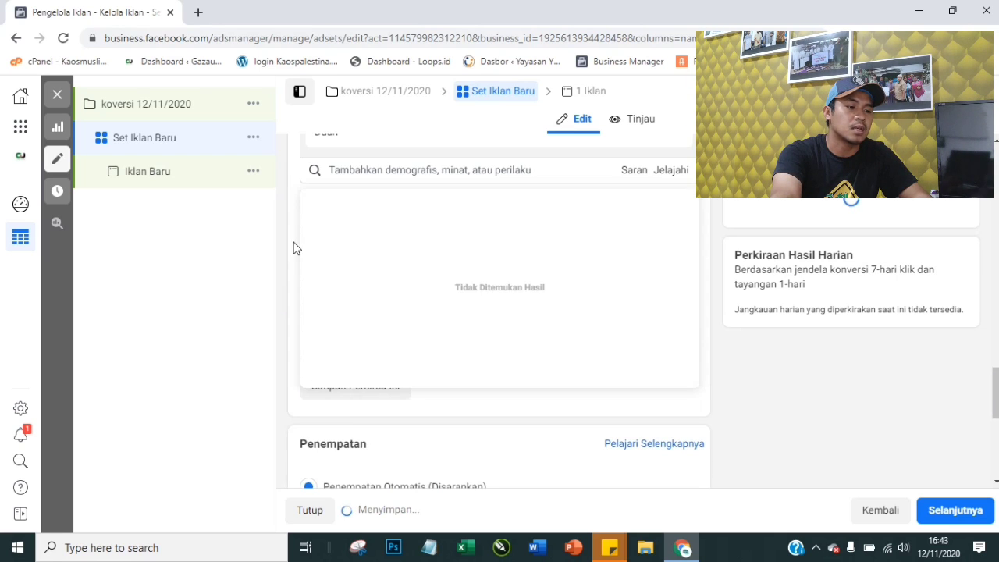
pyautogui.click(344, 209)
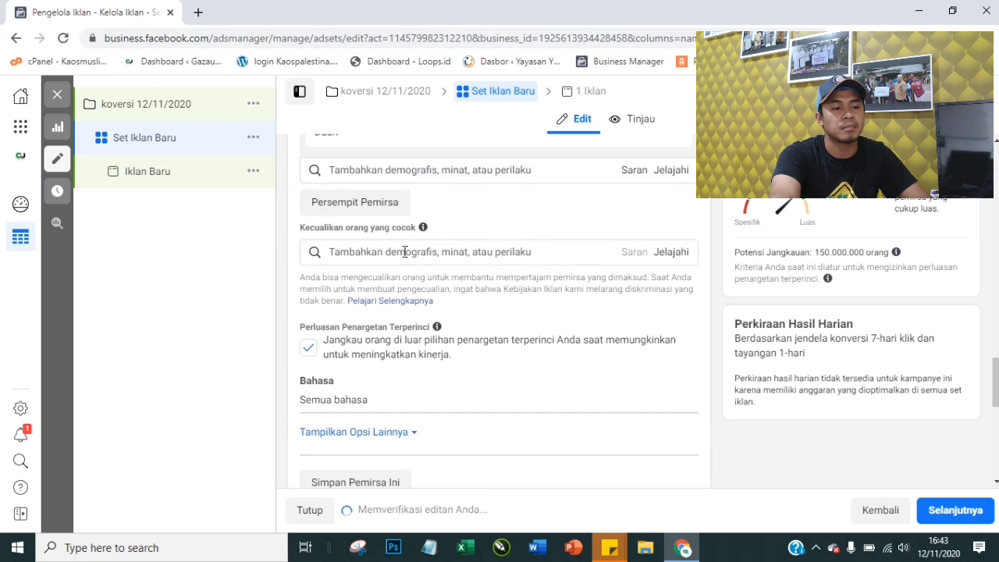
pyautogui.click(405, 252)
pyautogui.write('admin')
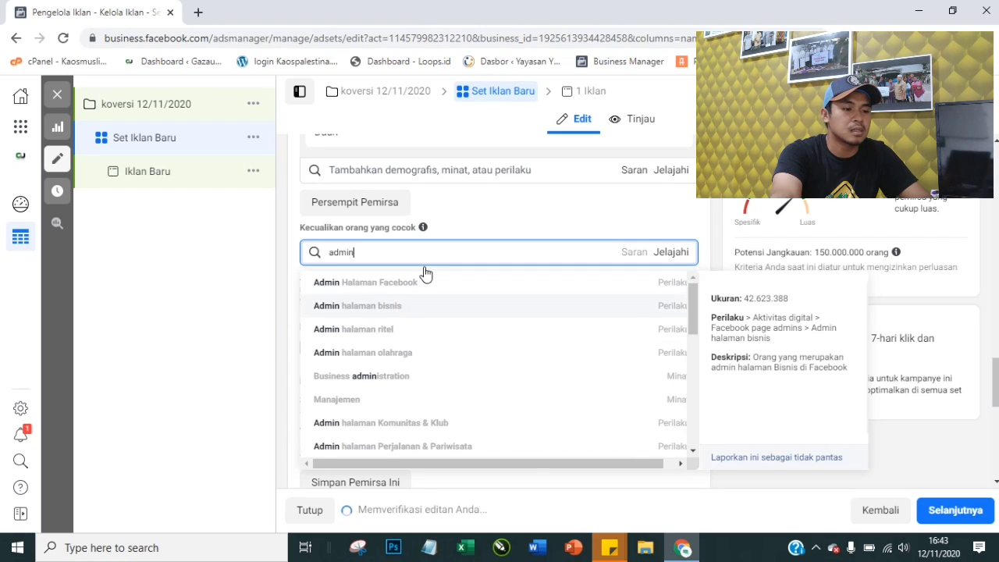
pyautogui.press('Return')
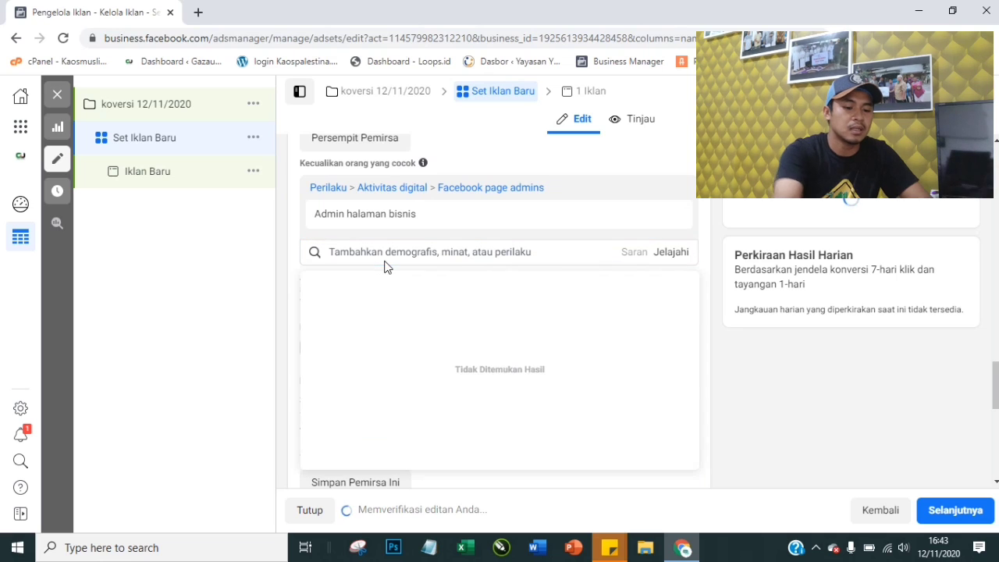
# Exclude Pengguna Pembayaran Facebook (90 hari) and Pengguna Pembayaran Facebook (30 hari) from the audience as well
pyautogui.write('pembayaran')
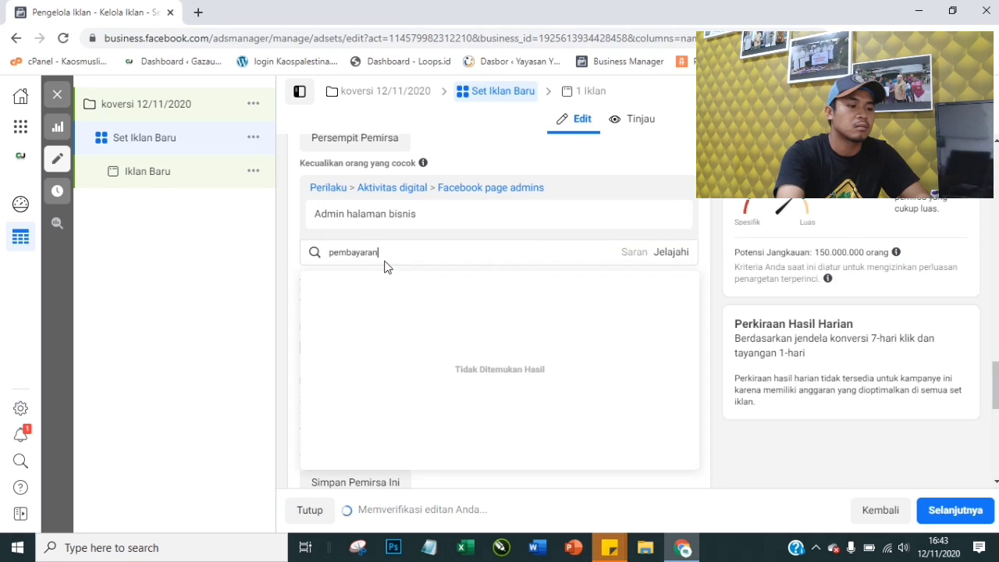
pyautogui.click(400, 304)
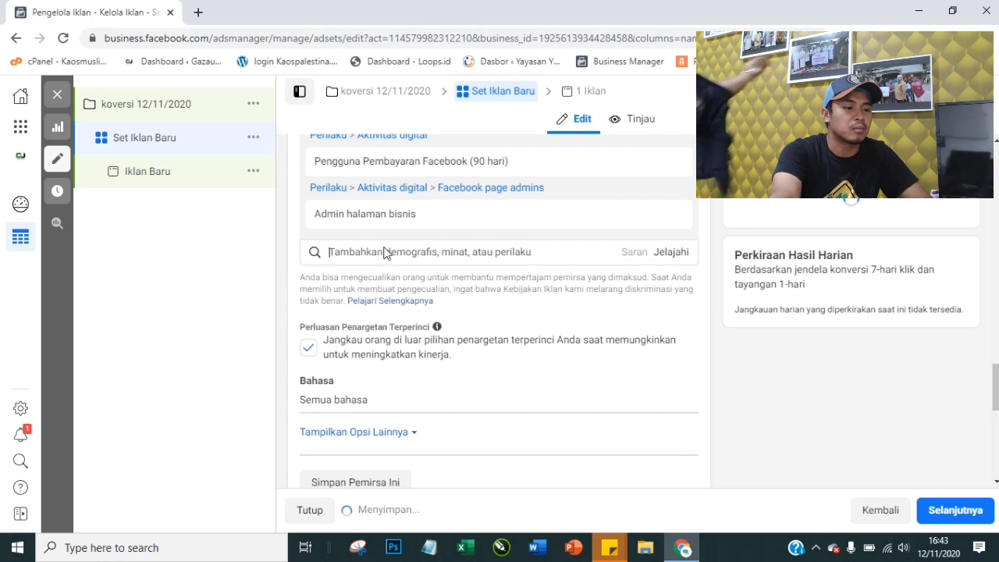
pyautogui.click(360, 251)
pyautogui.write('pe')
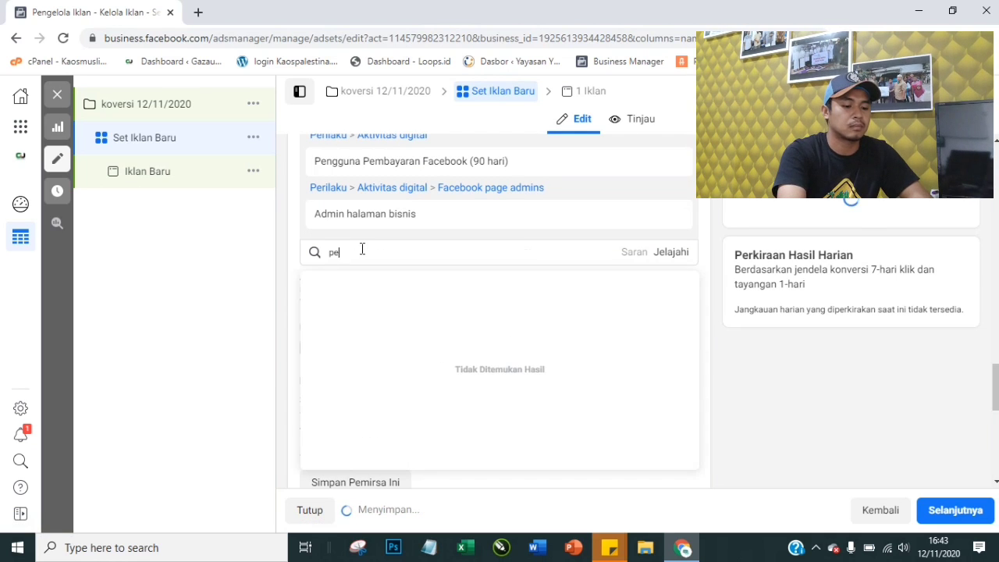
pyautogui.write('mbayaran')
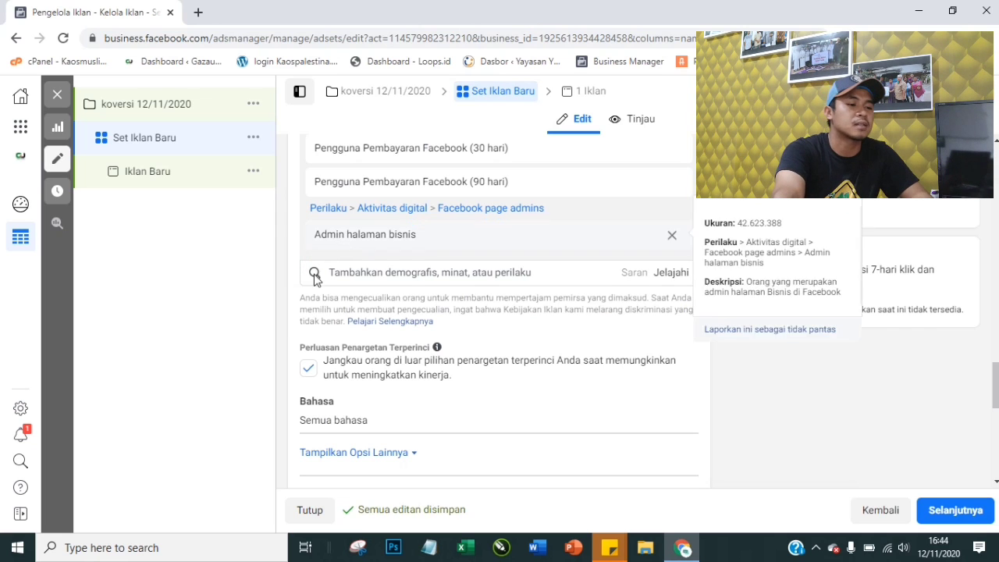
# Disable the detailed targeting expansion and enable it again
pyautogui.scroll(-1, 303, 315)
pyautogui.scroll(-1, 303, 315)
pyautogui.click(309, 294)
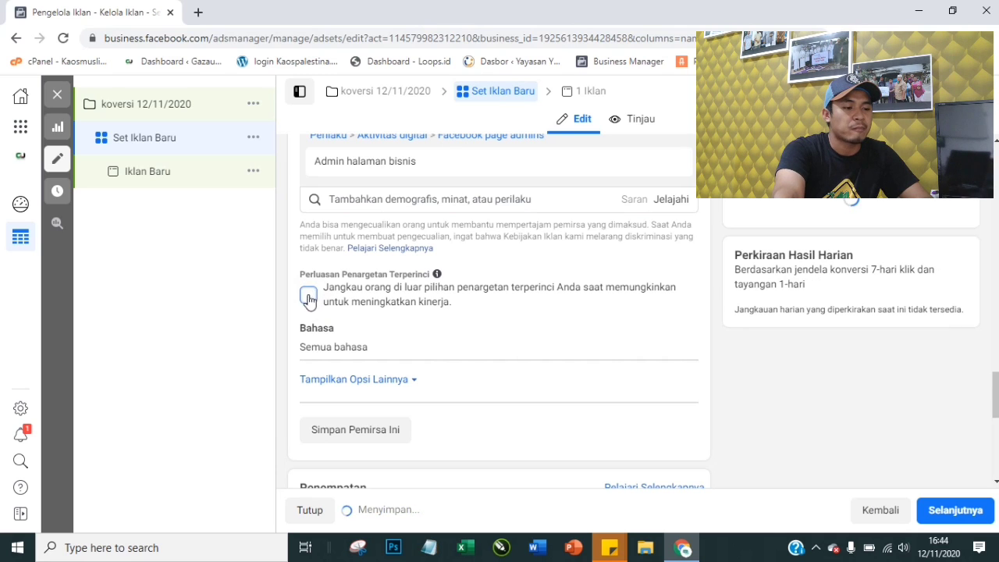
pyautogui.click(309, 295)
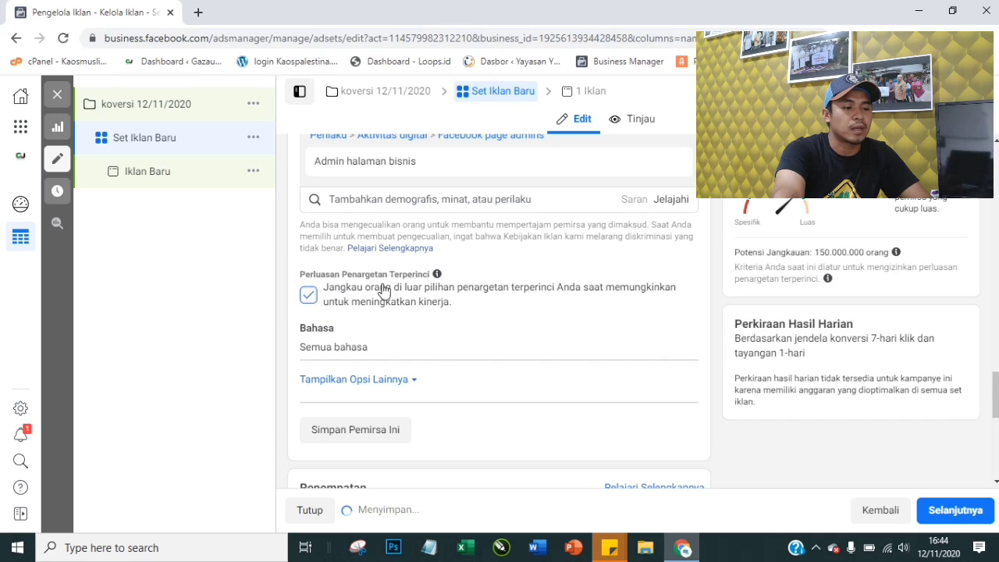
# Show the audience's additional options and review the Koneksi setting
pyautogui.scroll(-1, 546, 227)
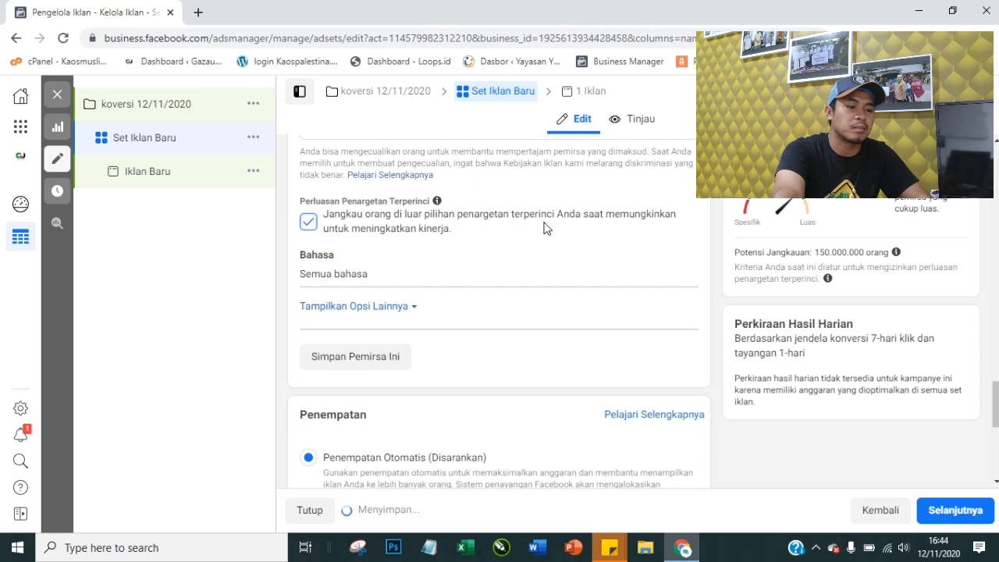
pyautogui.click(394, 306)
pyautogui.scroll(-3, 485, 346)
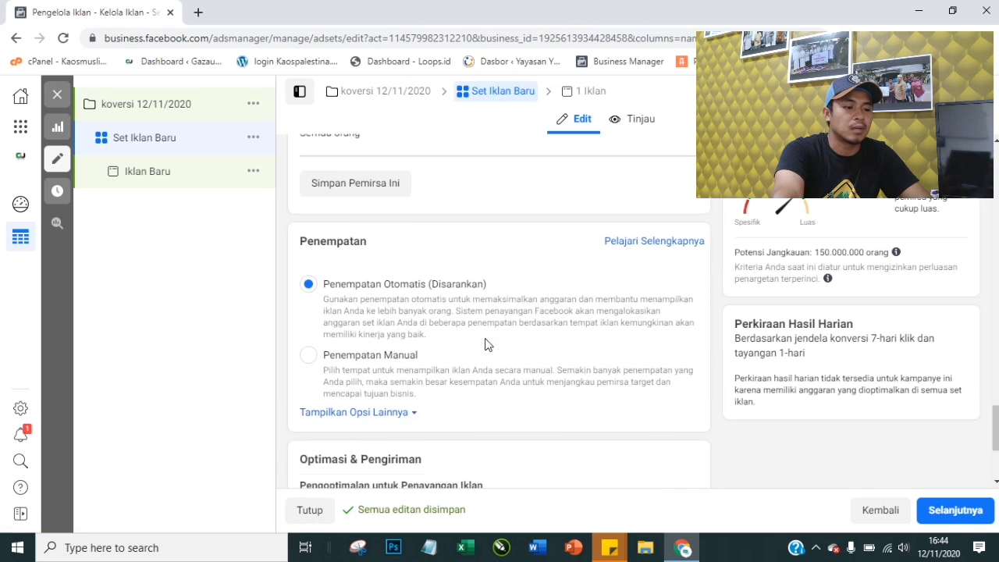
pyautogui.scroll(1, 499, 317)
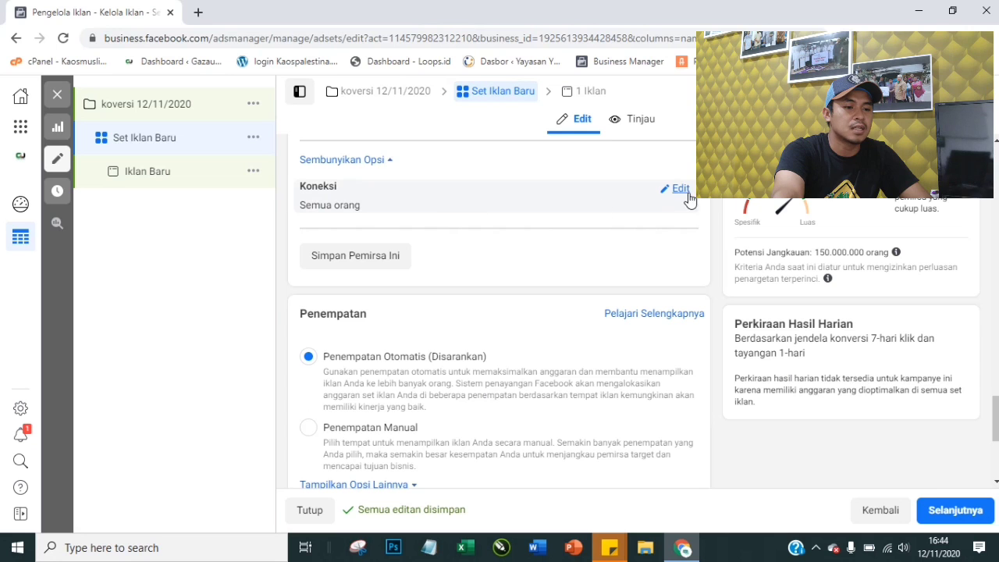
# Switch the ad set to manual placements and exclude the Messenger and Audience Network platforms
pyautogui.scroll(-2, 446, 324)
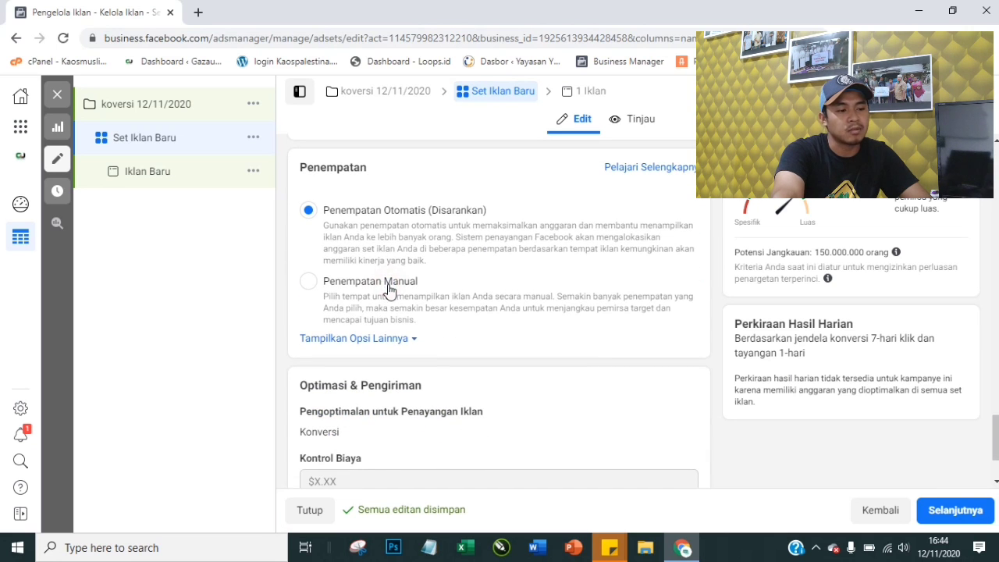
pyautogui.click(515, 305)
pyautogui.scroll(-2, 515, 305)
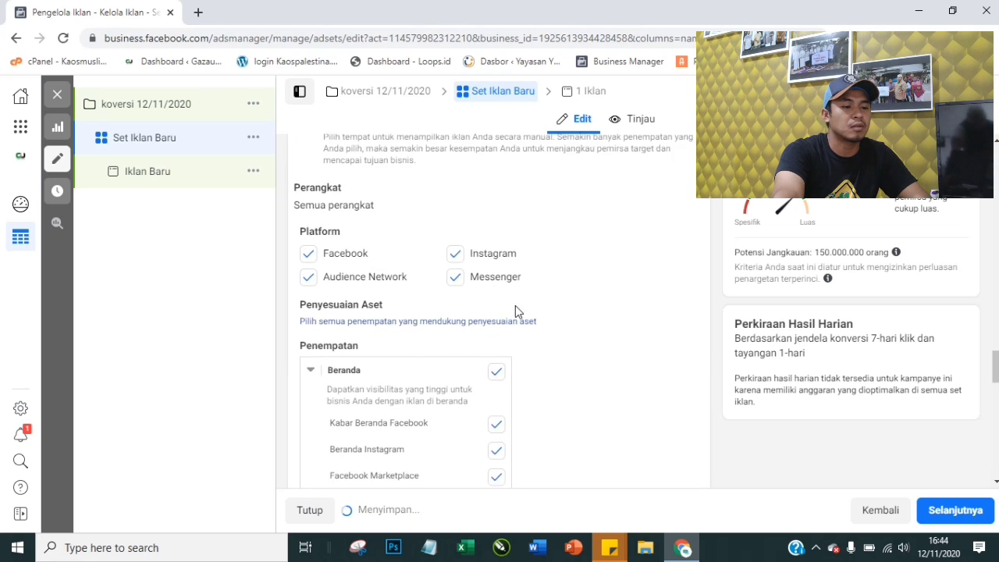
pyautogui.scroll(-1, 515, 306)
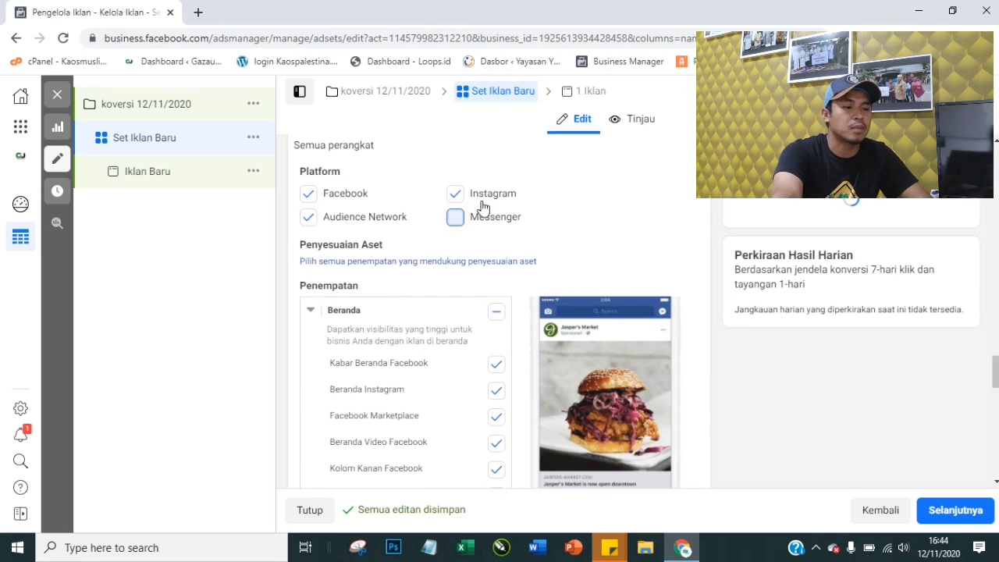
pyautogui.click(309, 217)
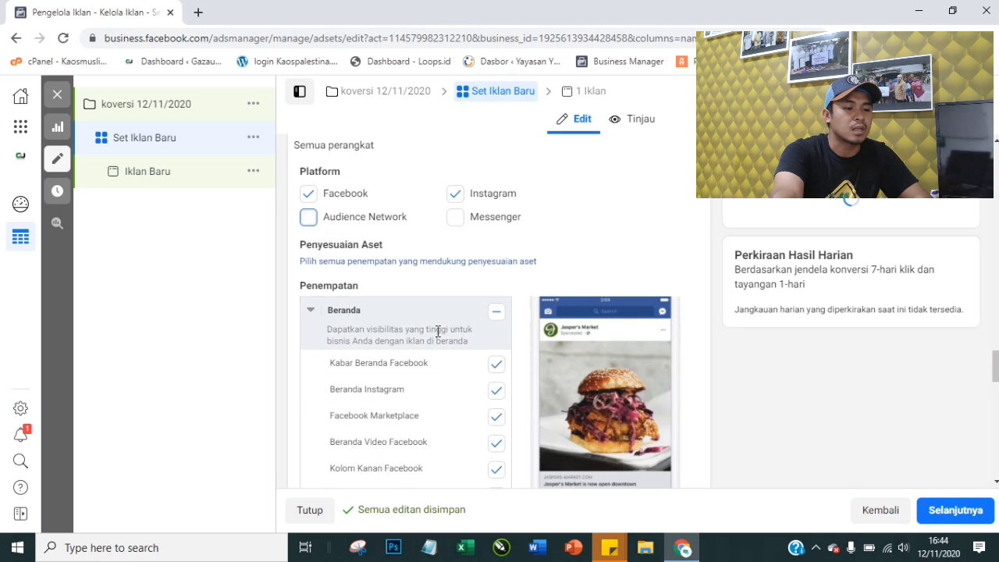
# Remove Kolom Kanan Facebook, Beranda Grup Facebook and Beranda Video Facebook from the Beranda placements
pyautogui.scroll(-2, 437, 331)
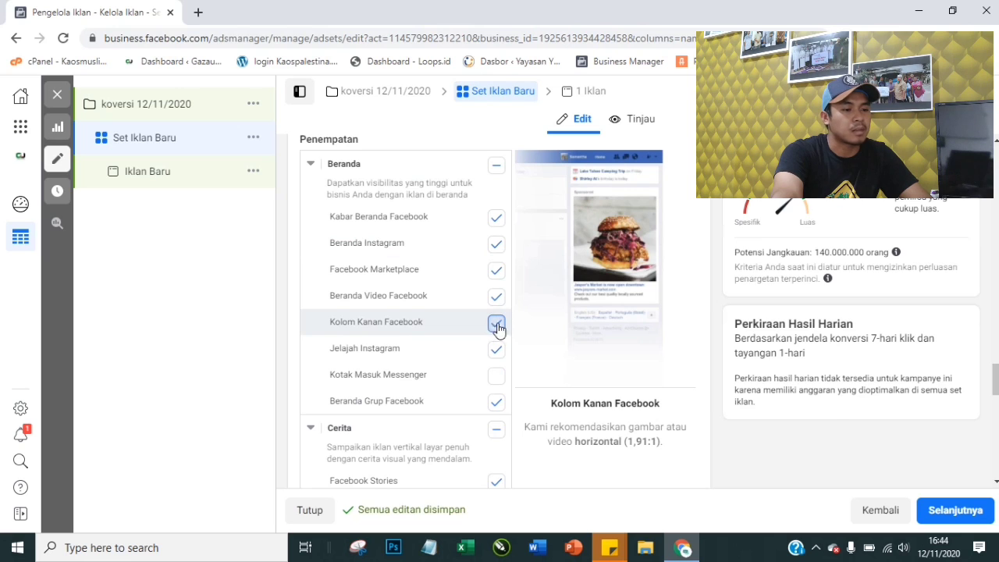
pyautogui.click(496, 323)
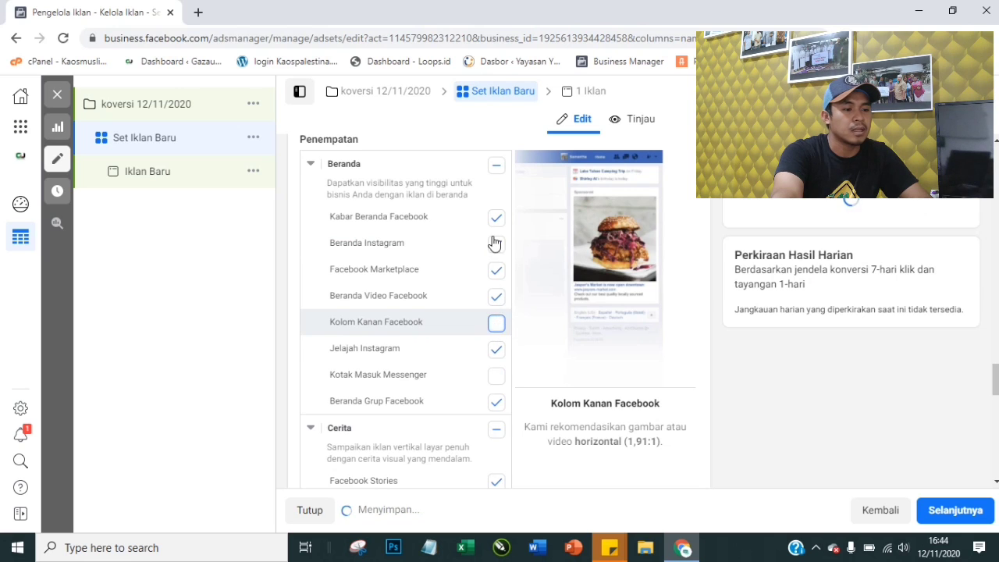
pyautogui.click(495, 406)
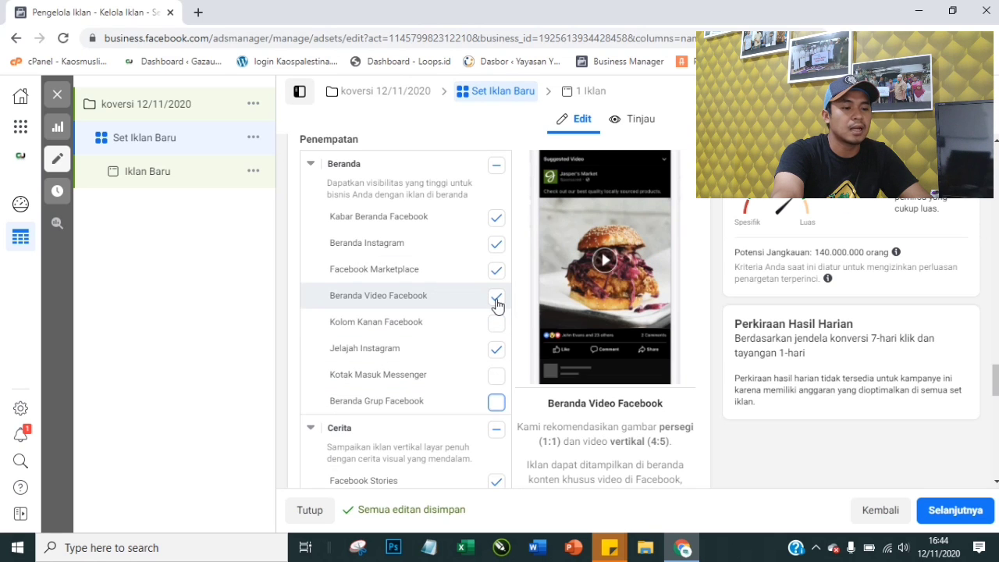
pyautogui.click(496, 298)
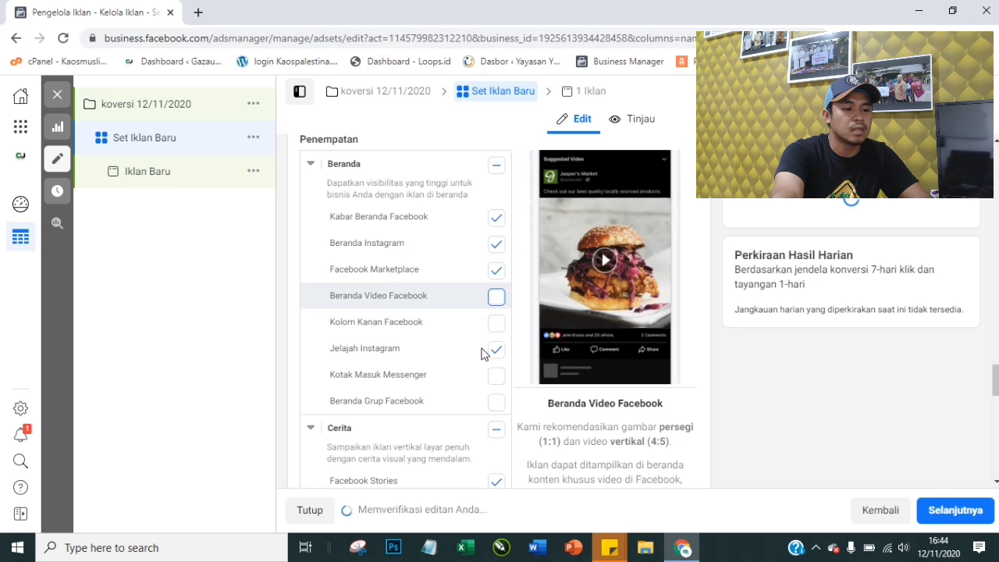
# Remove the Facebook Stories, In-Stream and Cari placements from the ad set
pyautogui.scroll(-1, 481, 352)
pyautogui.scroll(-2, 487, 350)
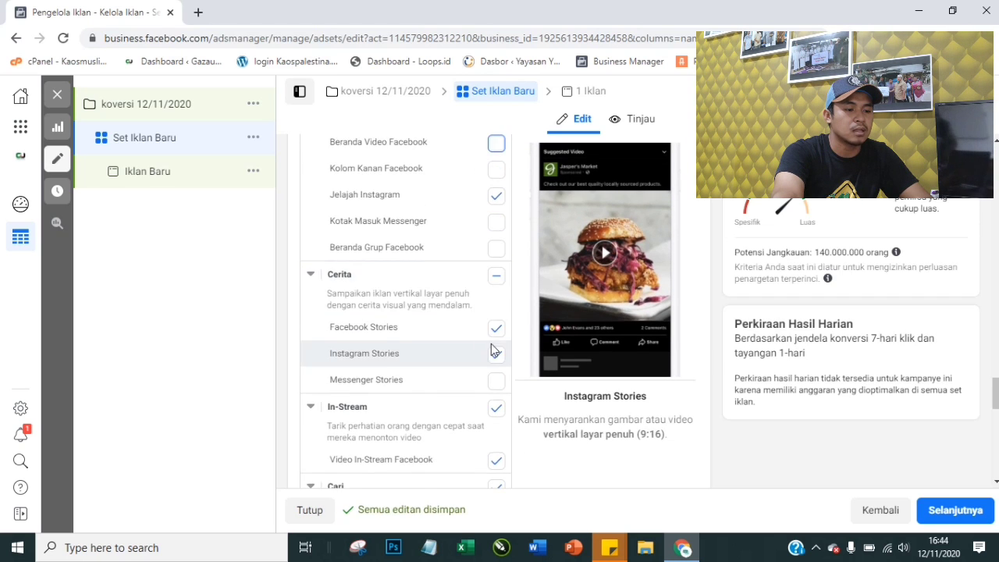
pyautogui.scroll(-1, 494, 349)
pyautogui.click(496, 263)
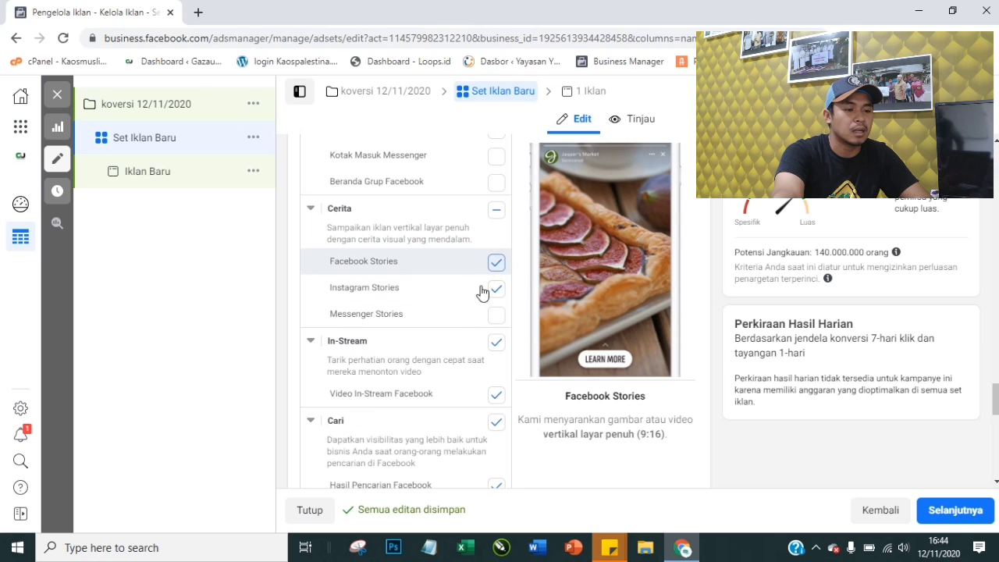
pyautogui.click(495, 345)
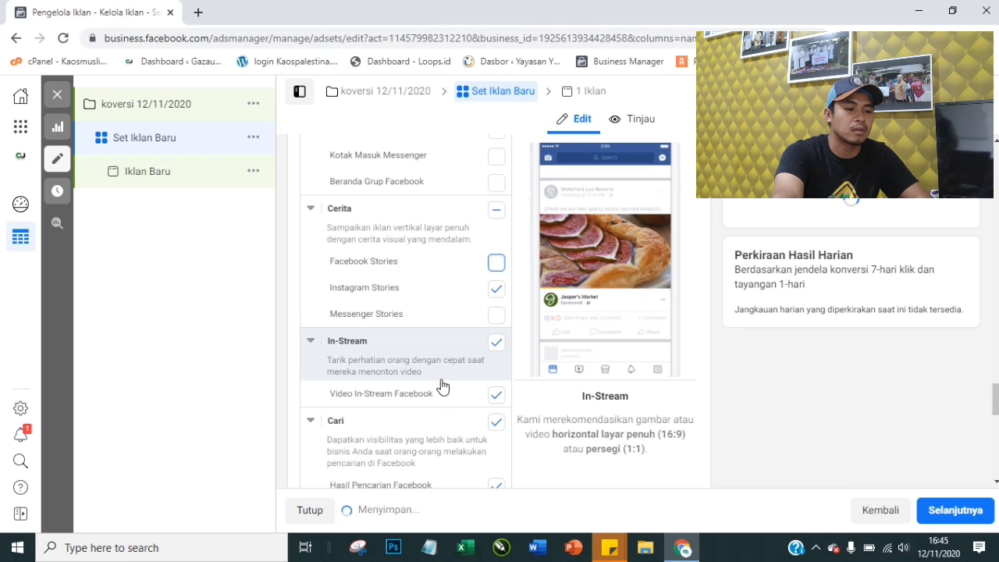
pyautogui.scroll(-4, 442, 383)
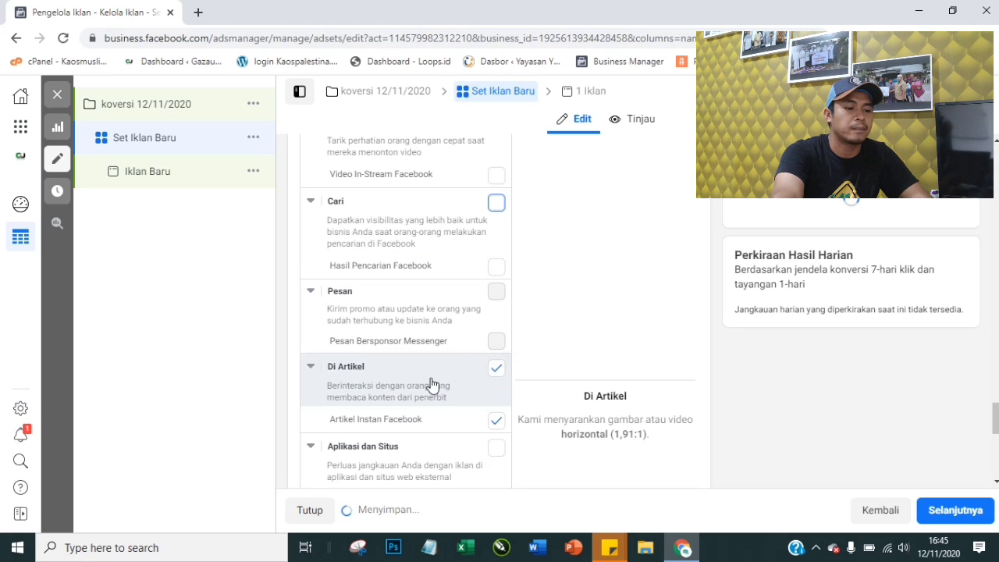
# Continue from the ad set to the ad's setup and choose Gazaunity as its Facebook page
pyautogui.scroll(-8, 435, 372)
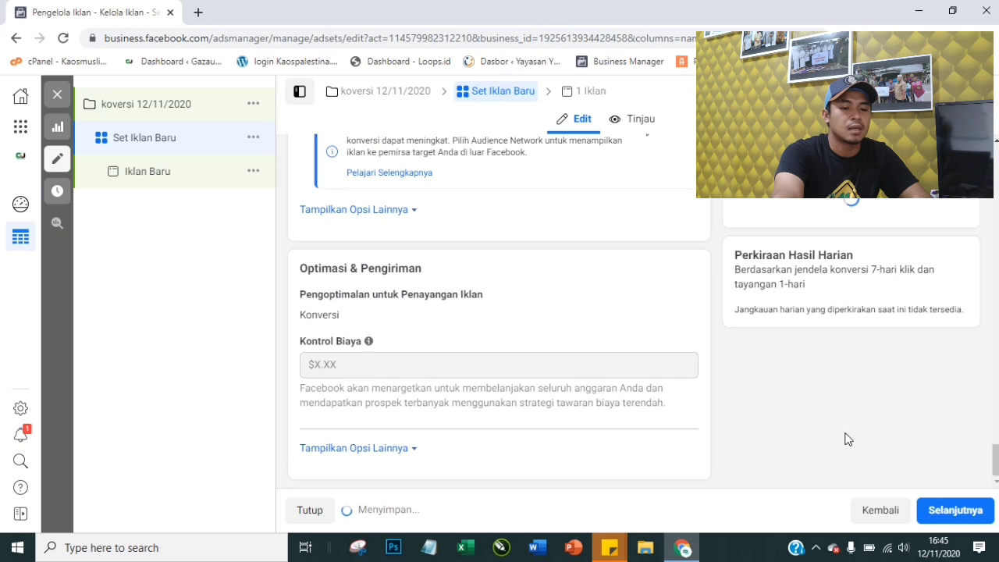
pyautogui.click(945, 514)
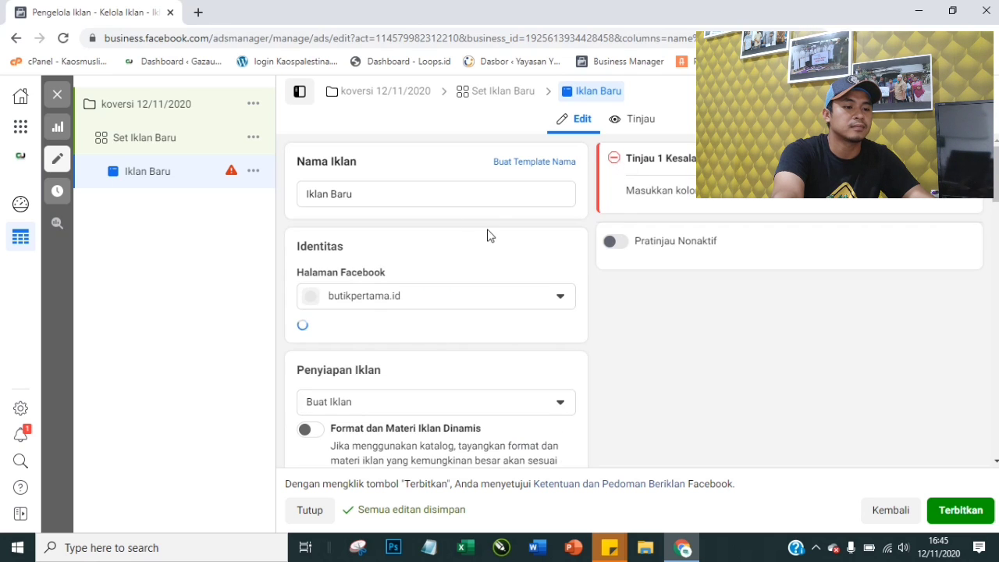
pyautogui.click(461, 300)
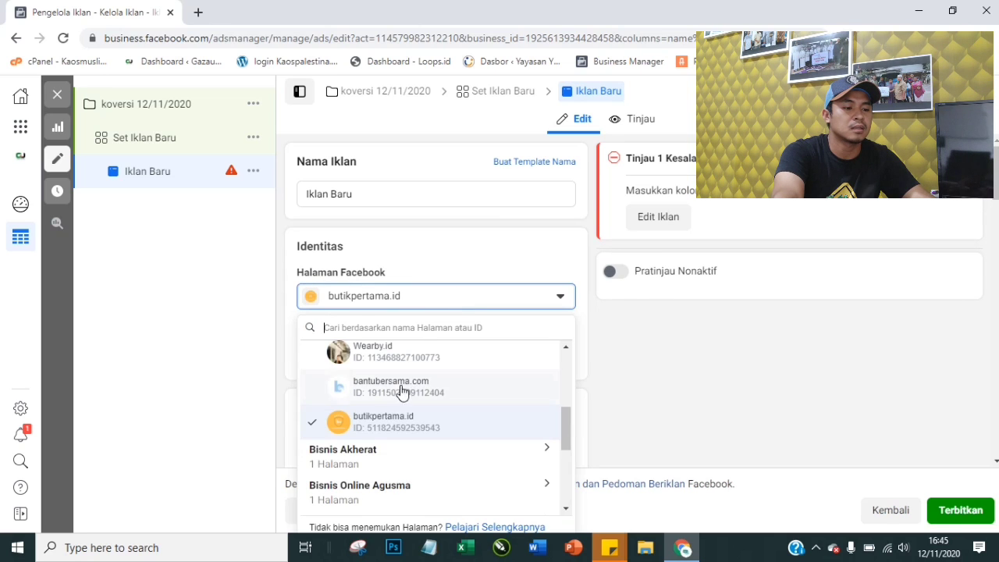
pyautogui.scroll(3, 397, 402)
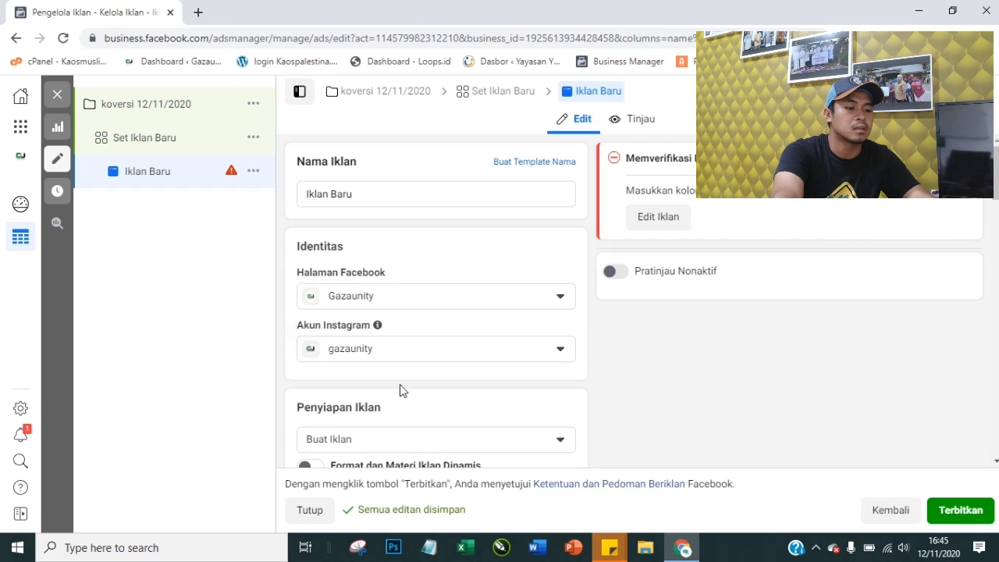
# Choose Buat Iklan as the setup method in the ad's Penyiapan Iklan section
pyautogui.scroll(-2, 401, 387)
pyautogui.scroll(-1, 418, 383)
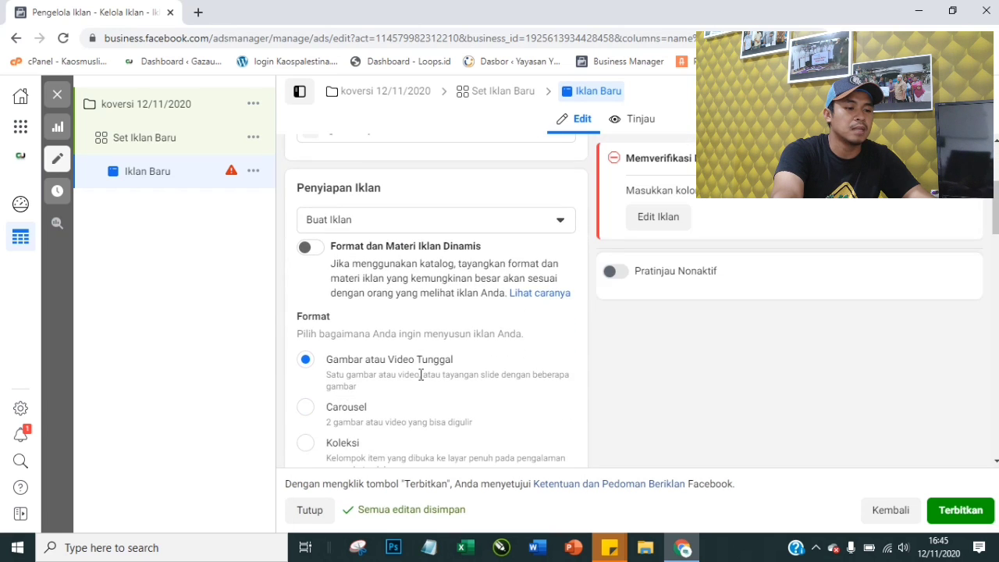
pyautogui.click(515, 224)
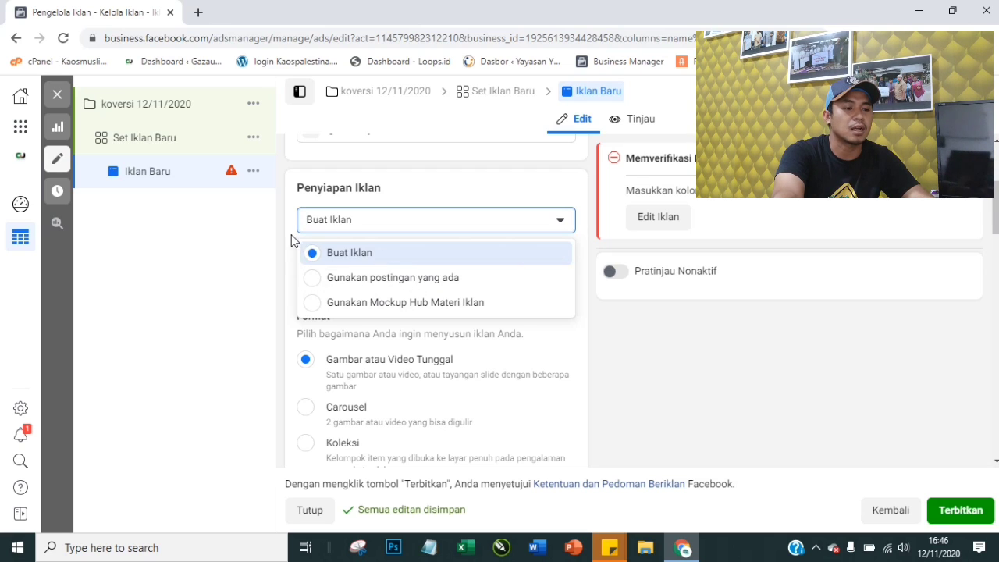
pyautogui.click(312, 248)
# Add the 710 × 710 account image of three women on an orange and purple background as the ad's media
pyautogui.scroll(-2, 406, 258)
pyautogui.scroll(-1, 405, 257)
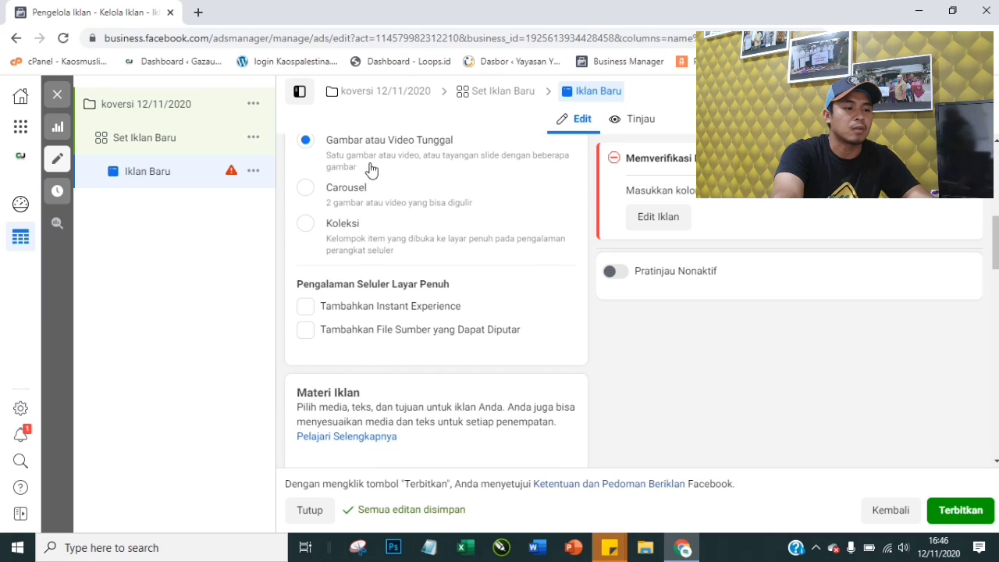
pyautogui.scroll(1, 418, 153)
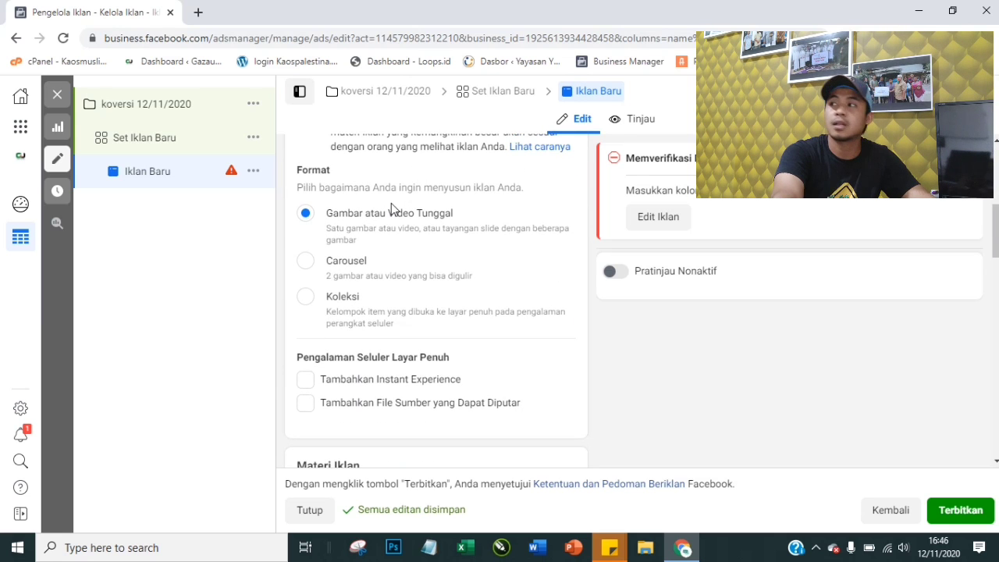
pyautogui.scroll(-4, 395, 270)
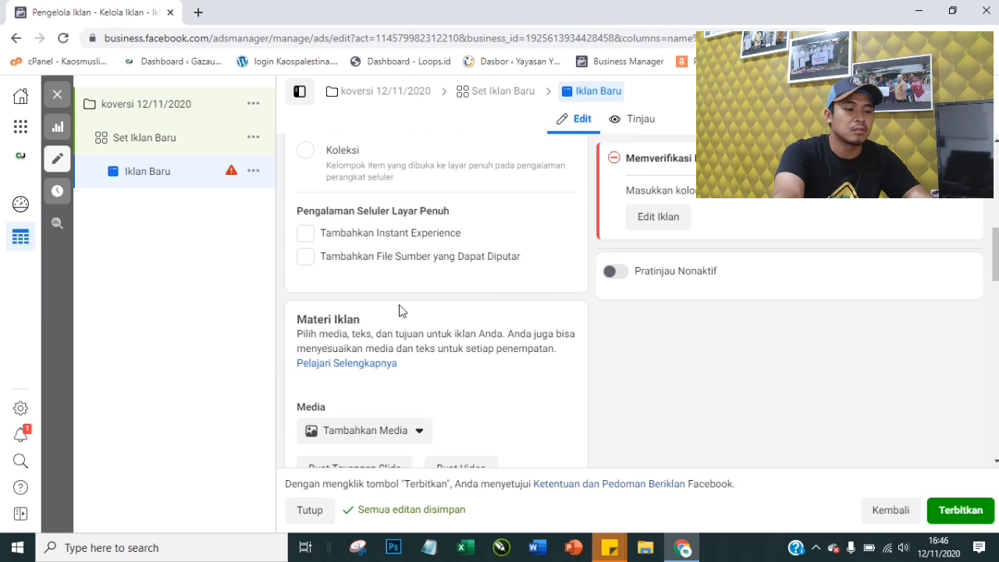
pyautogui.click(374, 289)
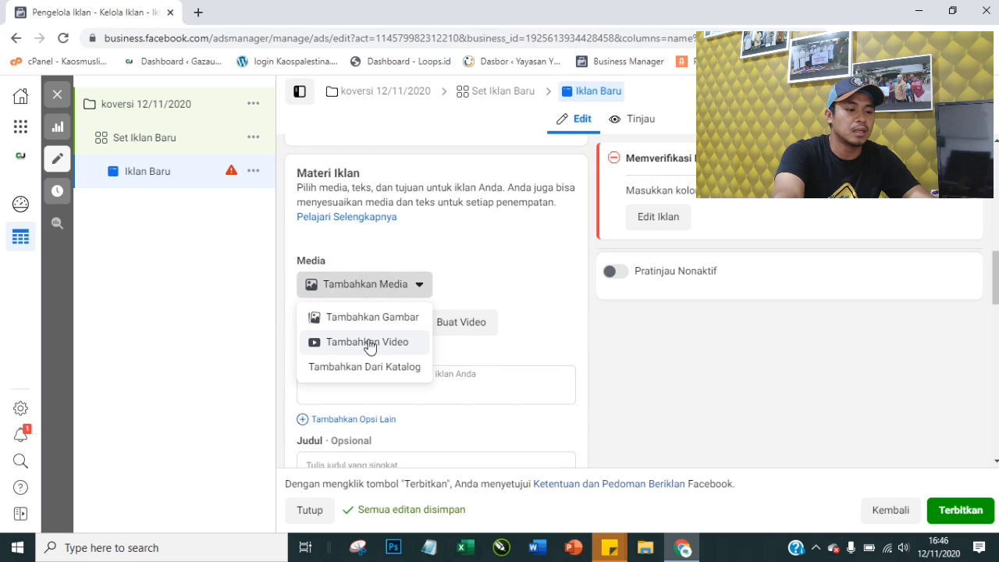
pyautogui.click(392, 326)
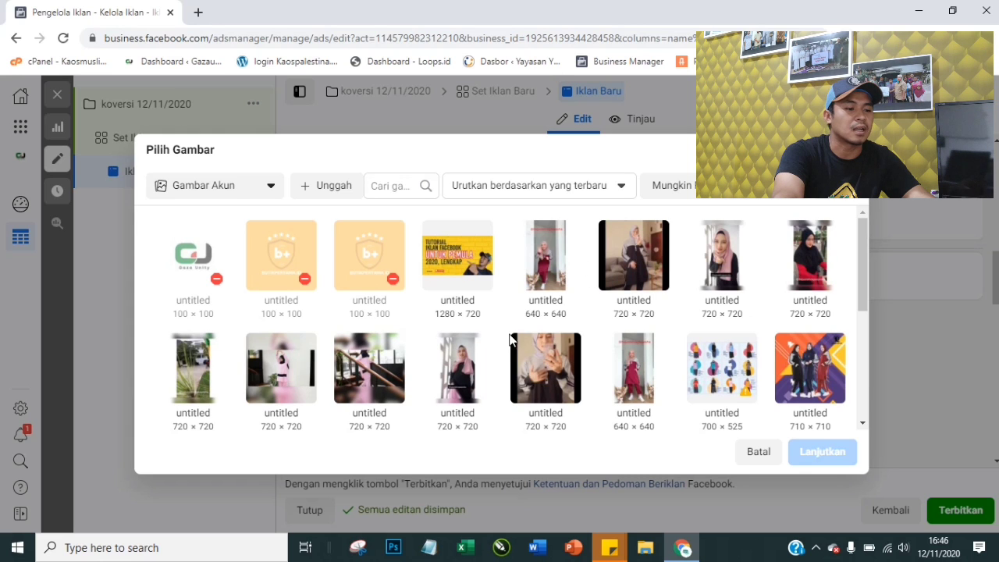
pyautogui.scroll(-1, 577, 328)
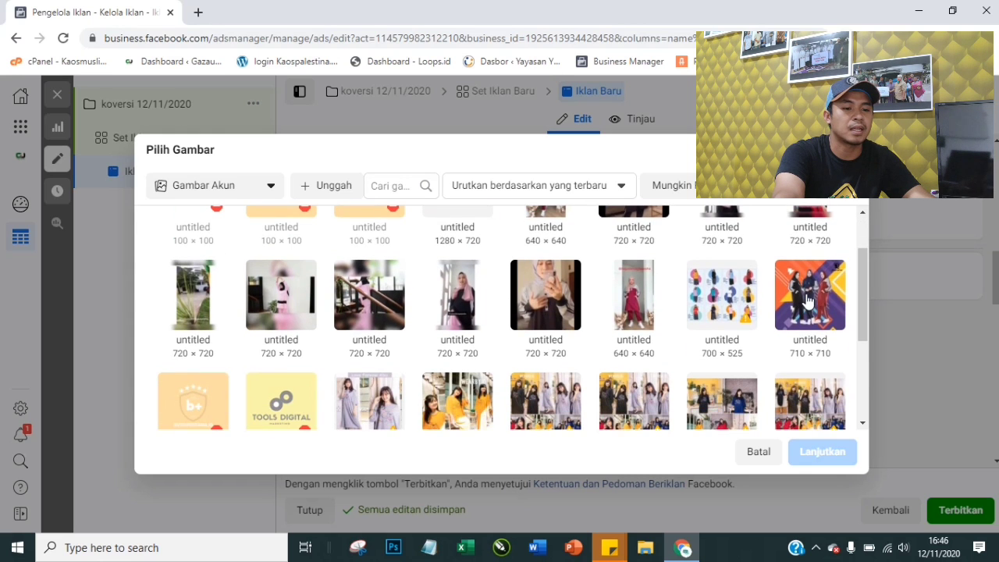
pyautogui.click(802, 311)
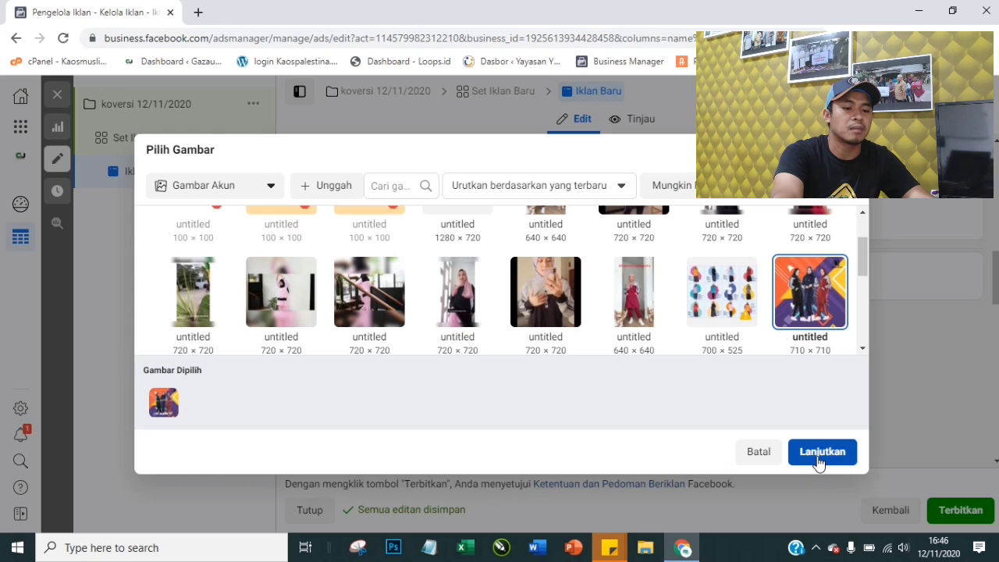
pyautogui.click(818, 462)
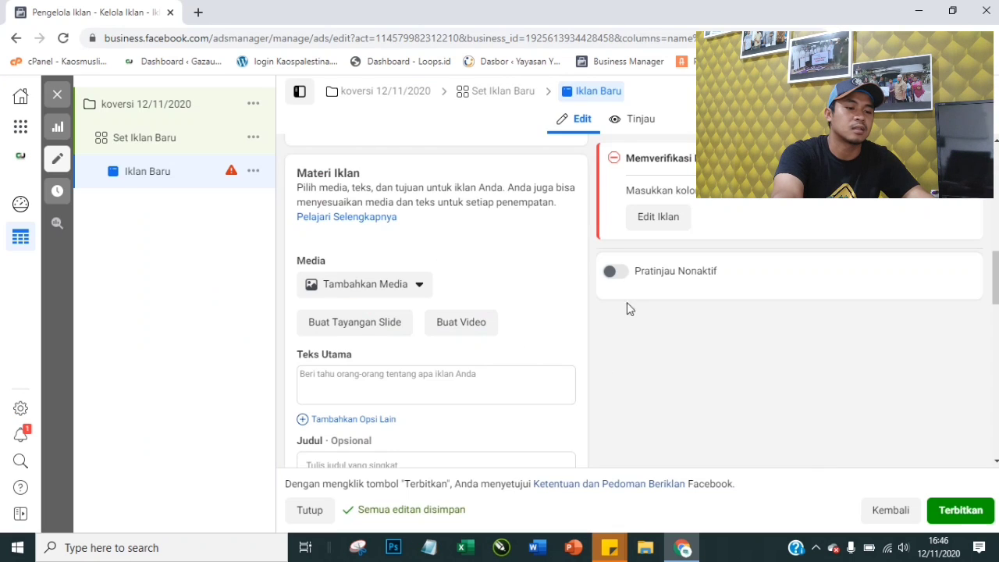
# Turn on the ad preview
pyautogui.click(612, 272)
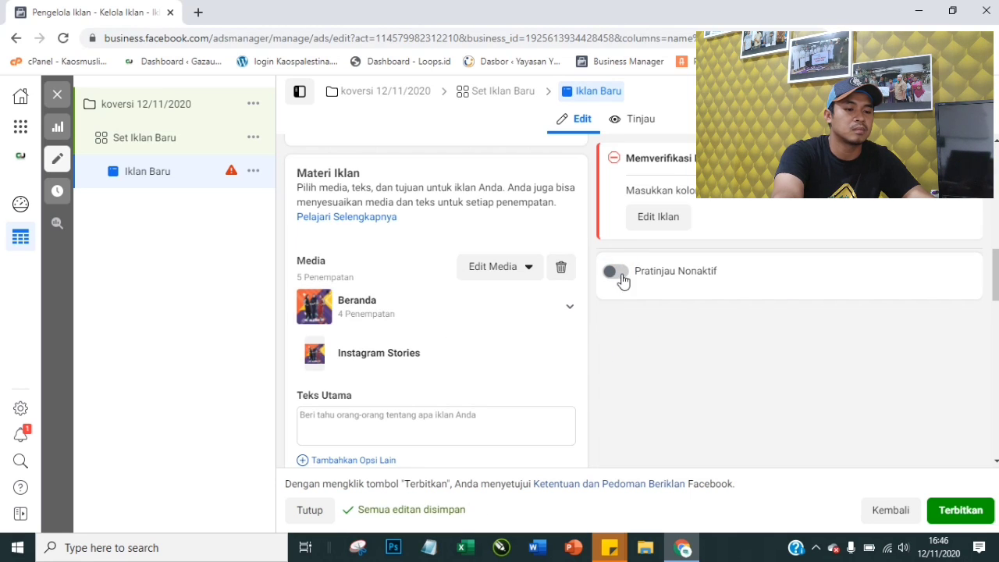
pyautogui.scroll(-1, 441, 398)
pyautogui.scroll(-1, 441, 398)
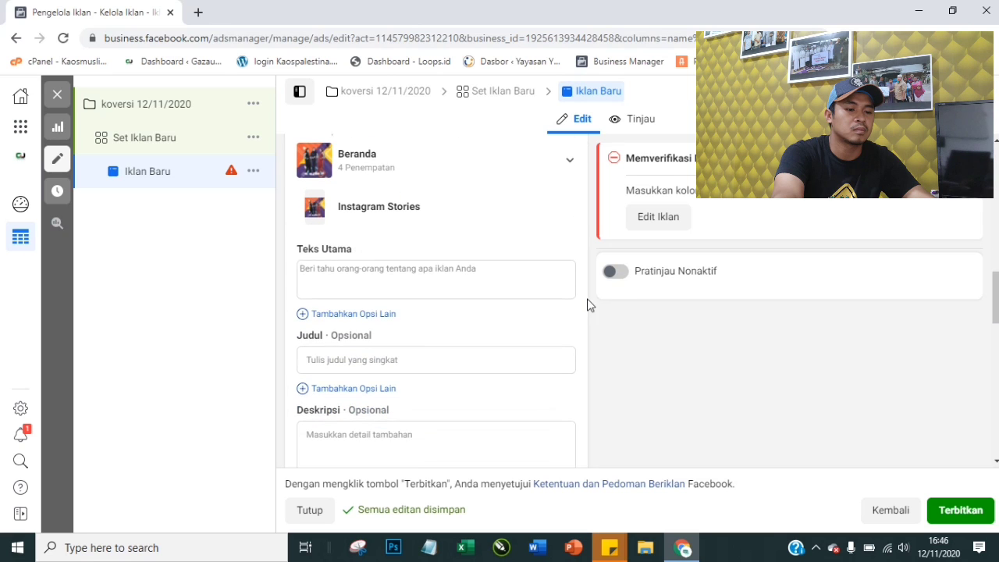
pyautogui.click(615, 273)
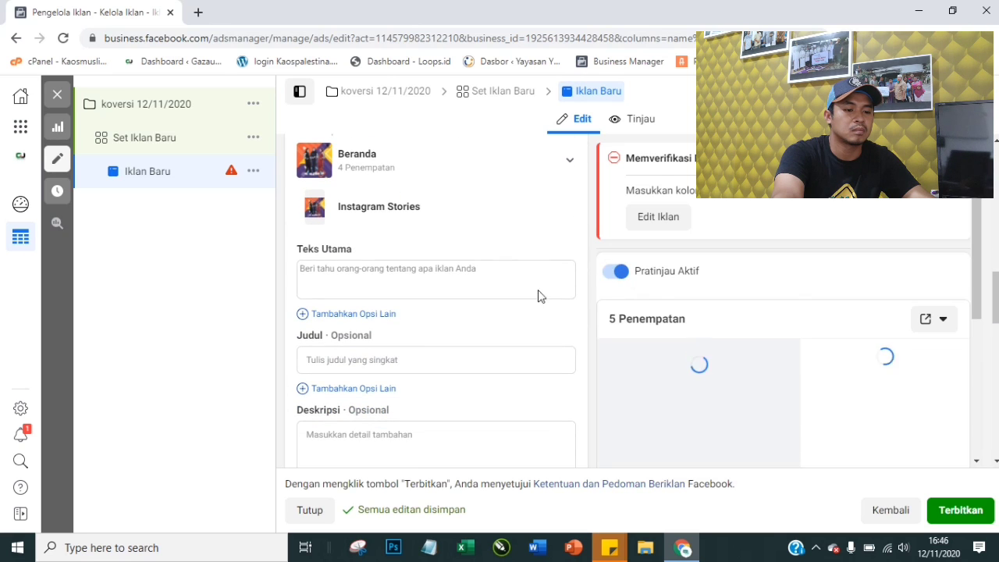
# Enter "miliki saat ini juga, dan dapatkan promonya." as the ad's Teks Utama
pyautogui.click(394, 278)
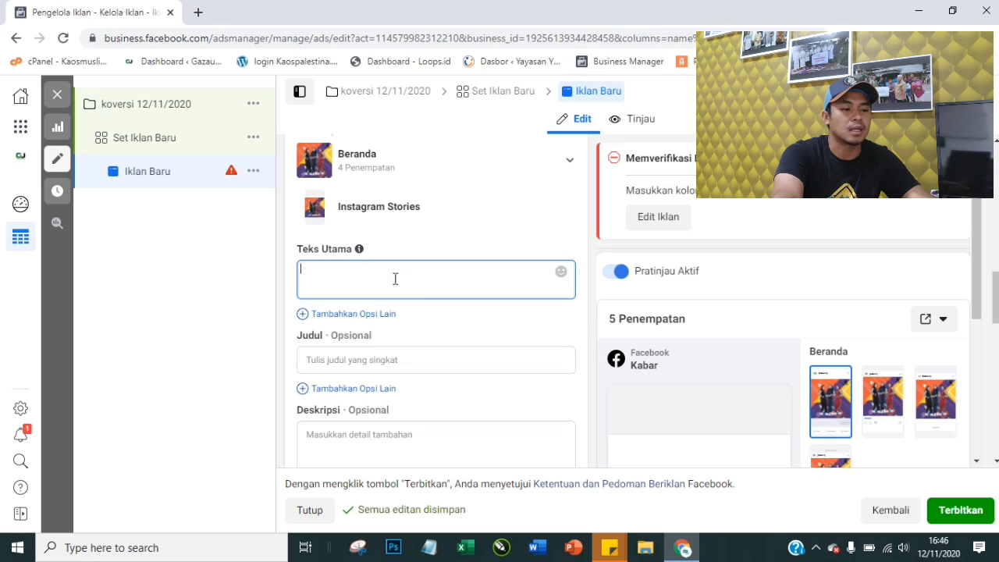
pyautogui.scroll(-1, 702, 344)
pyautogui.scroll(-1, 702, 349)
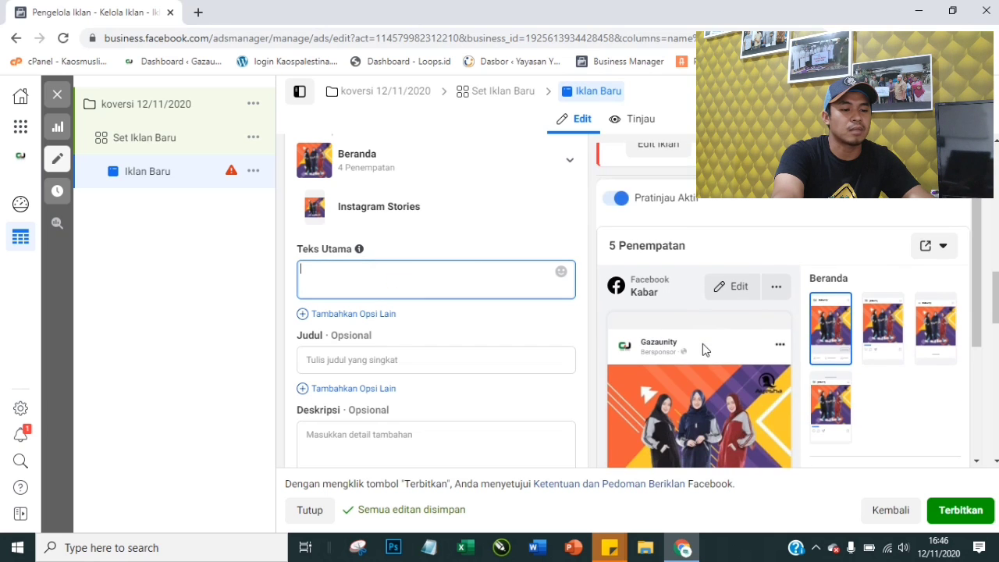
pyautogui.write('miliki saat ini juga, dan dapatka')
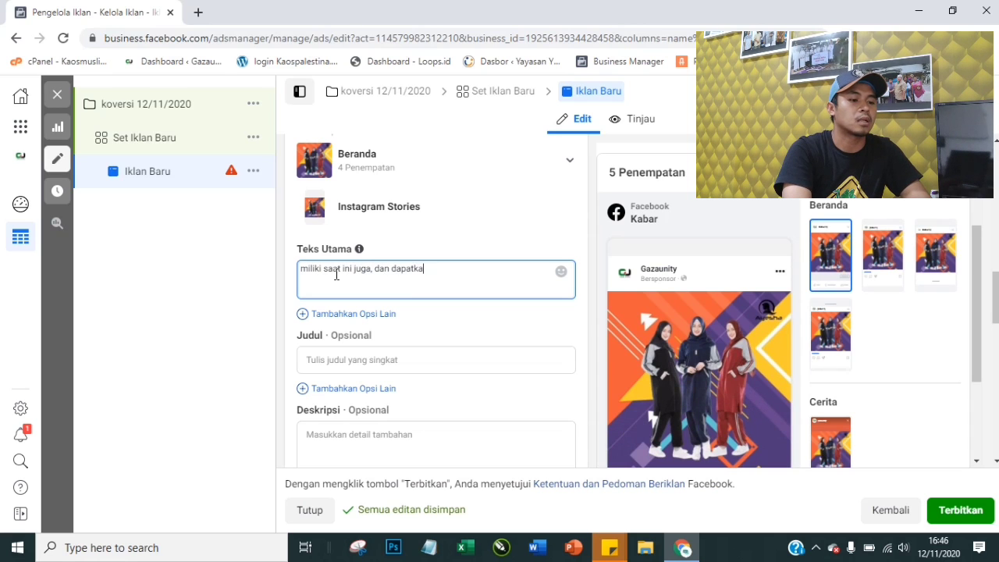
pyautogui.write('n promonya.')
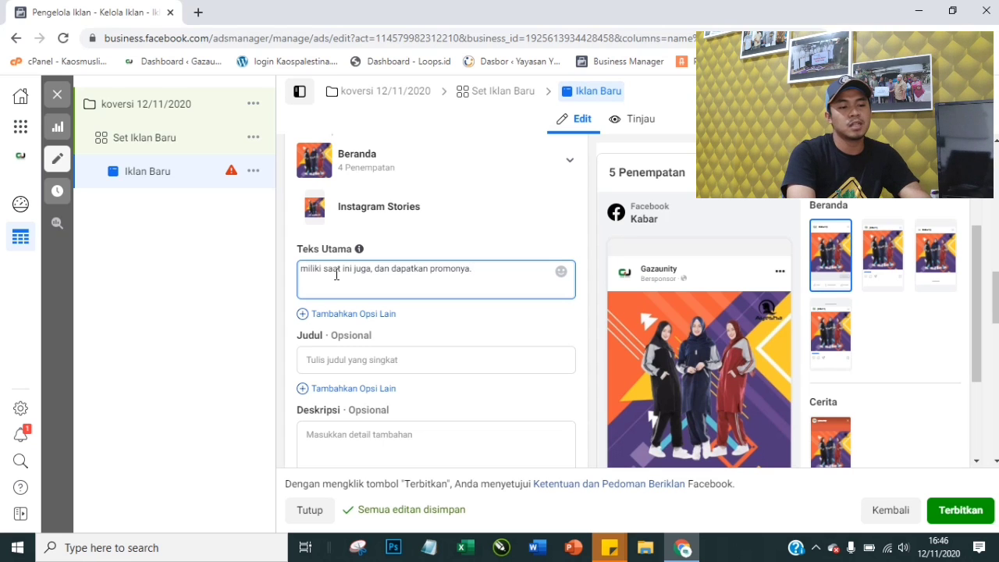
pyautogui.press('Return')
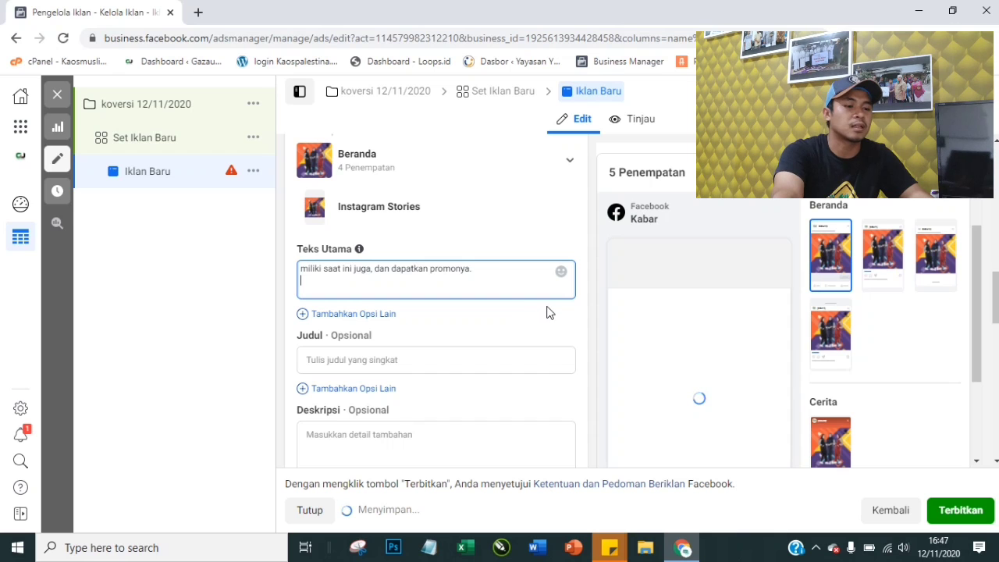
pyautogui.click(547, 307)
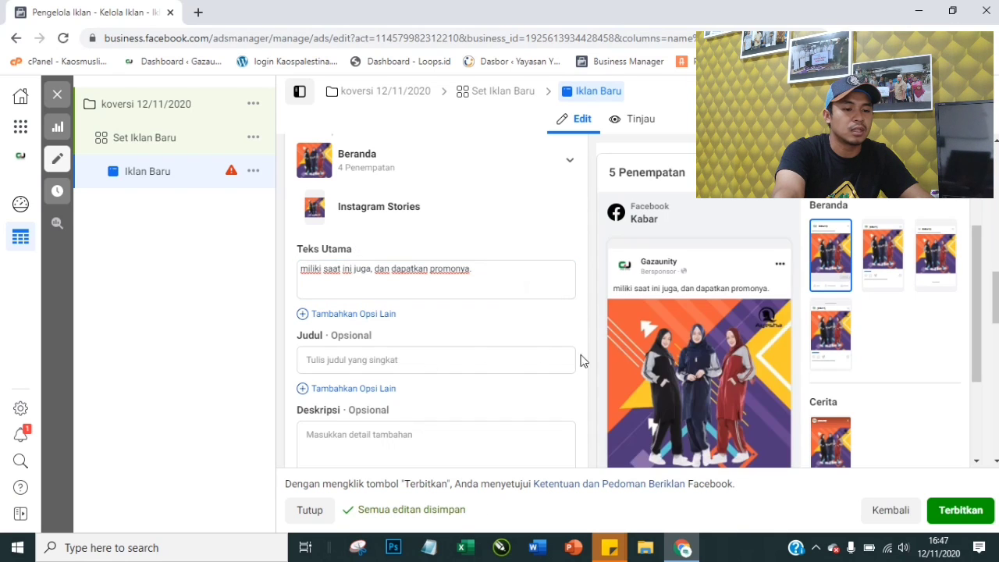
# Set the ad's Judul to "ROKCELANA PREMIUM"
pyautogui.scroll(-1, 715, 362)
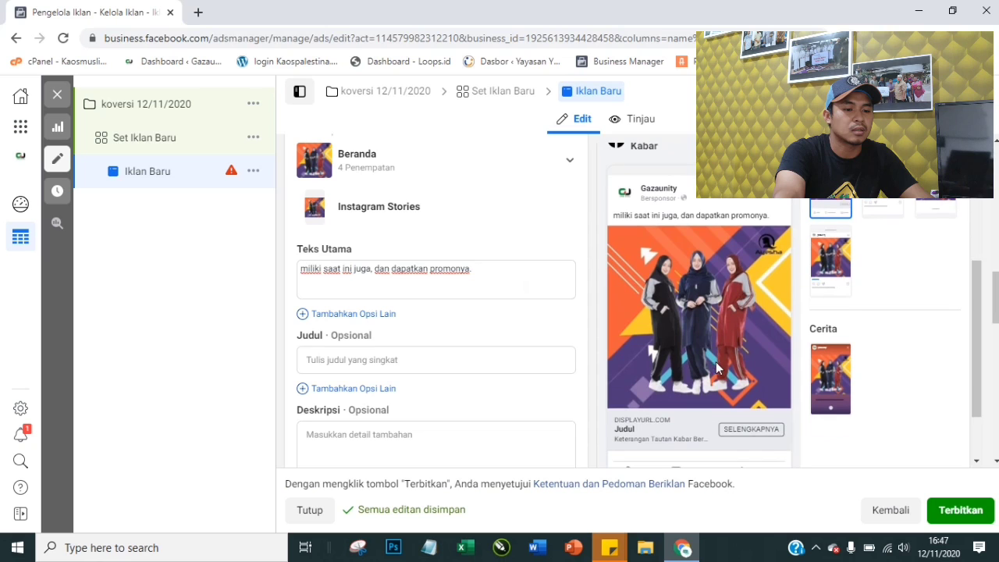
pyautogui.click(379, 359)
pyautogui.write('ROKCELANA')
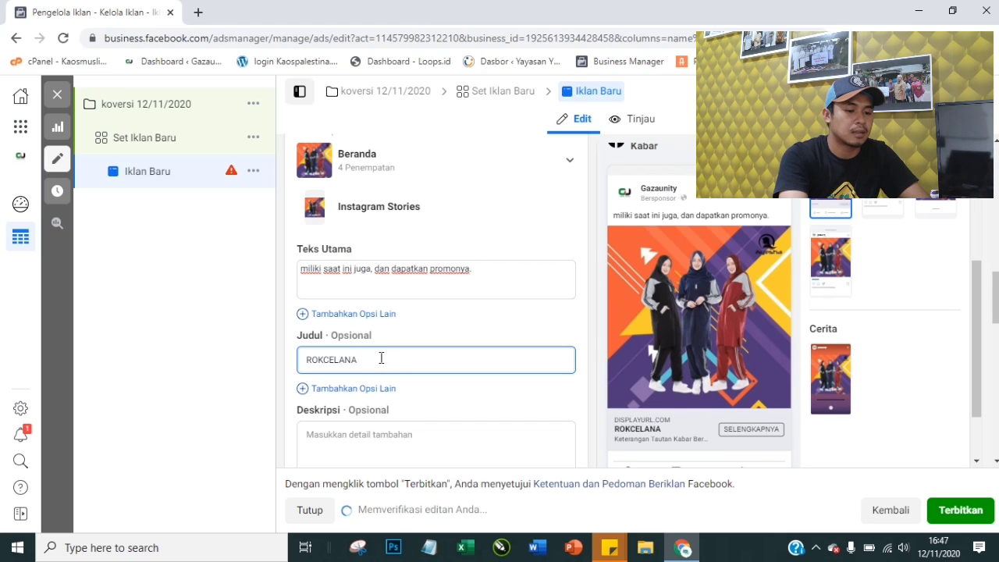
pyautogui.write(' PREMIUM')
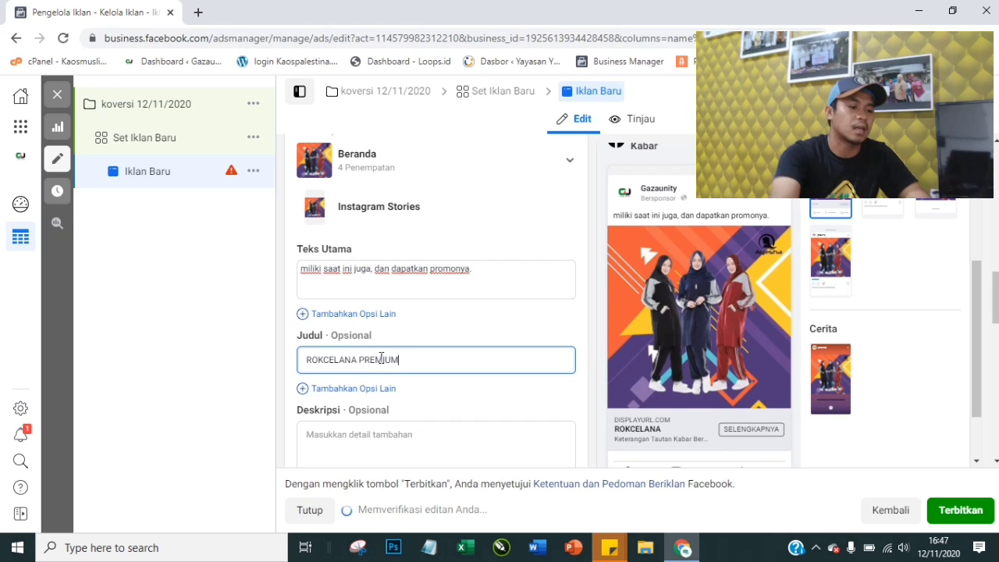
pyautogui.click(292, 367)
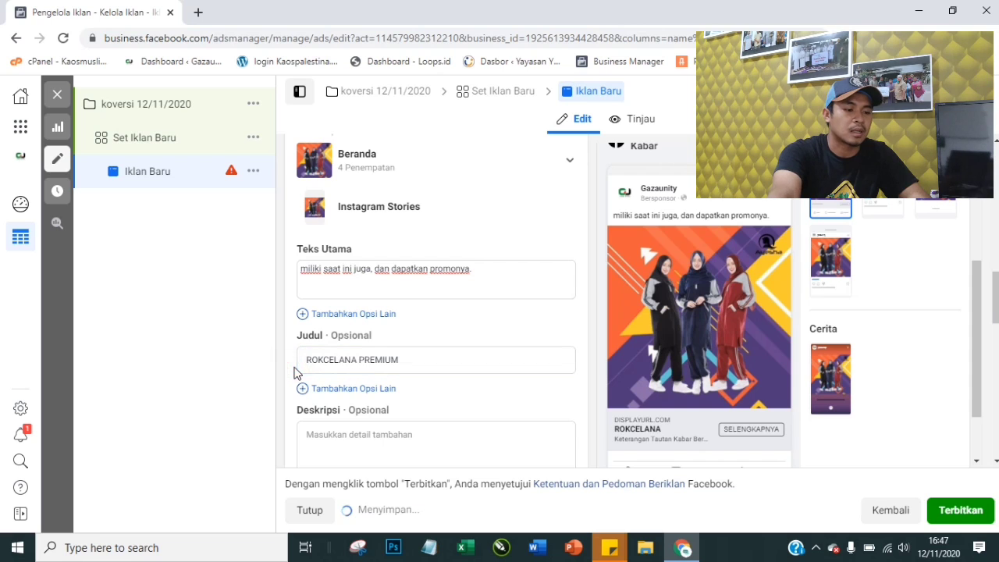
# Enter "rokcelana muslimah" as the ad's Deskripsi
pyautogui.scroll(-2, 397, 410)
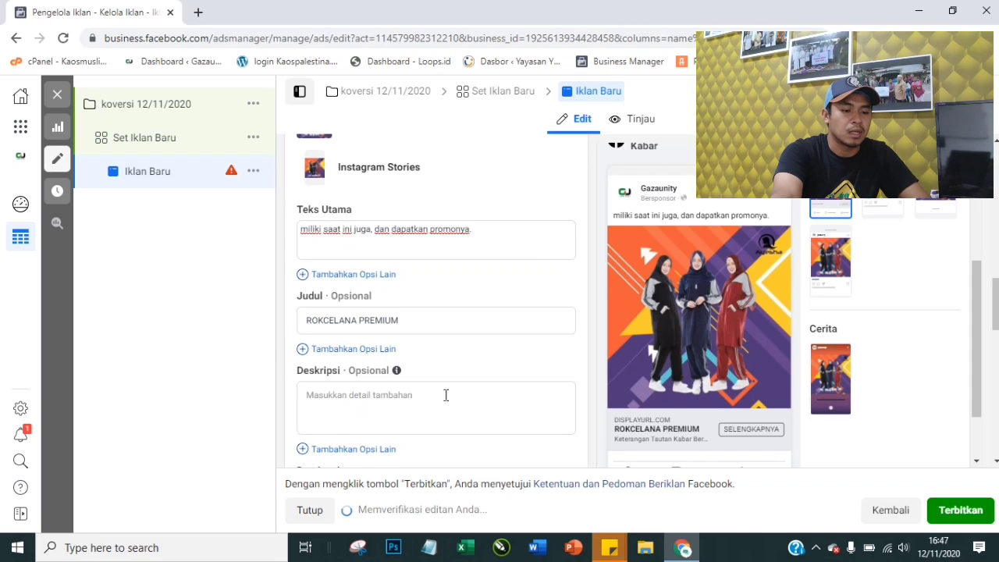
pyautogui.click(373, 366)
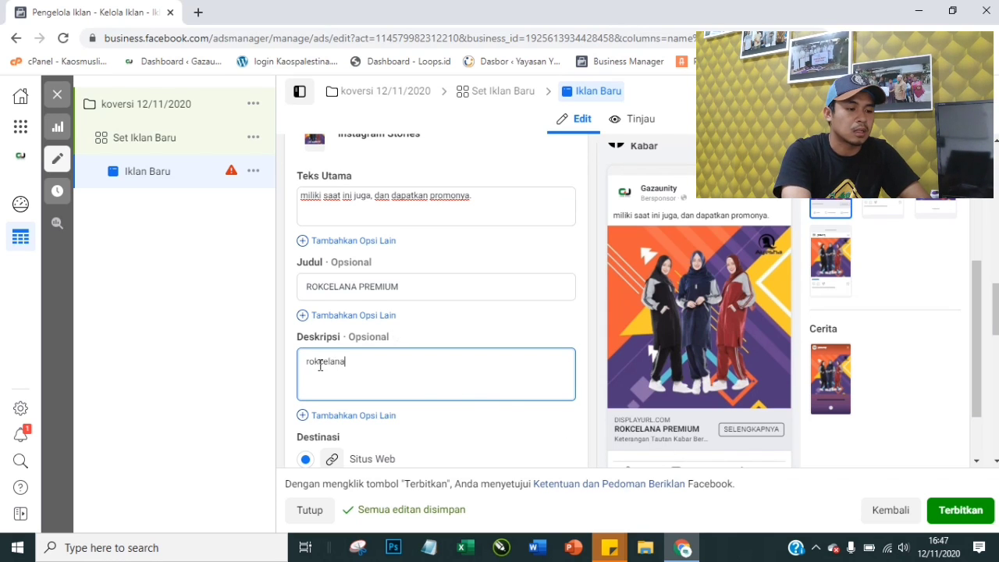
pyautogui.write('rokcelana muslimah')
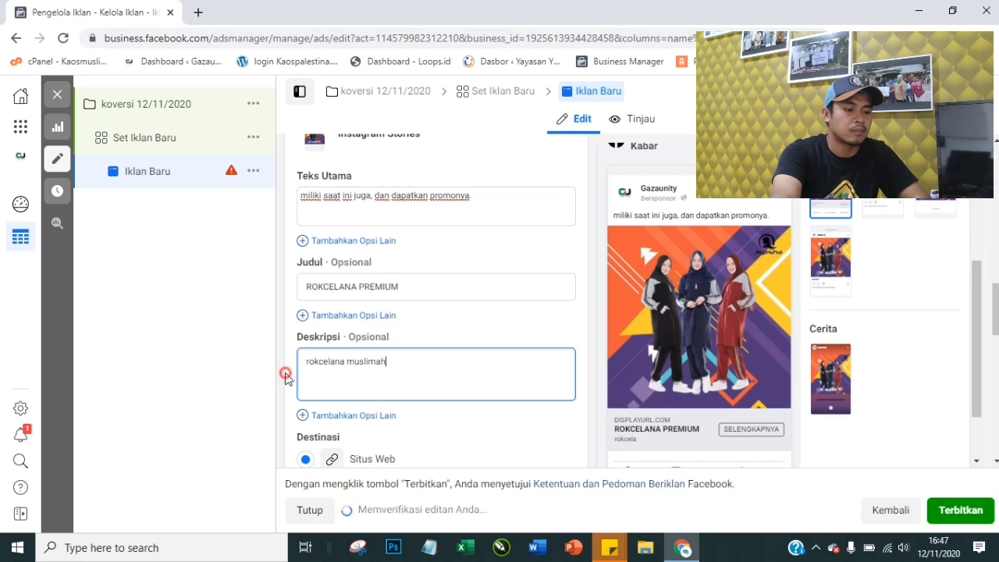
pyautogui.click(440, 425)
pyautogui.scroll(-2, 461, 368)
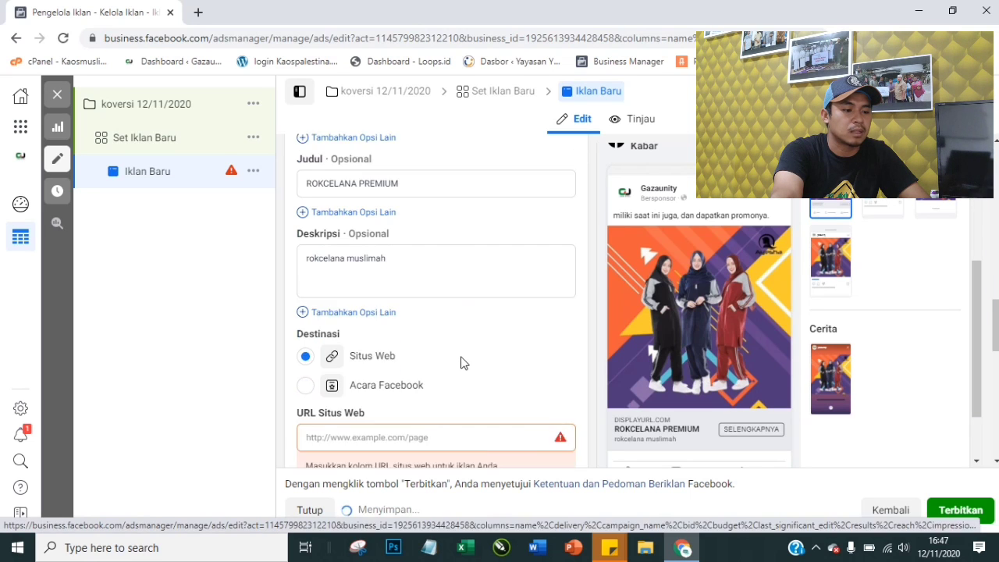
pyautogui.scroll(-1, 351, 382)
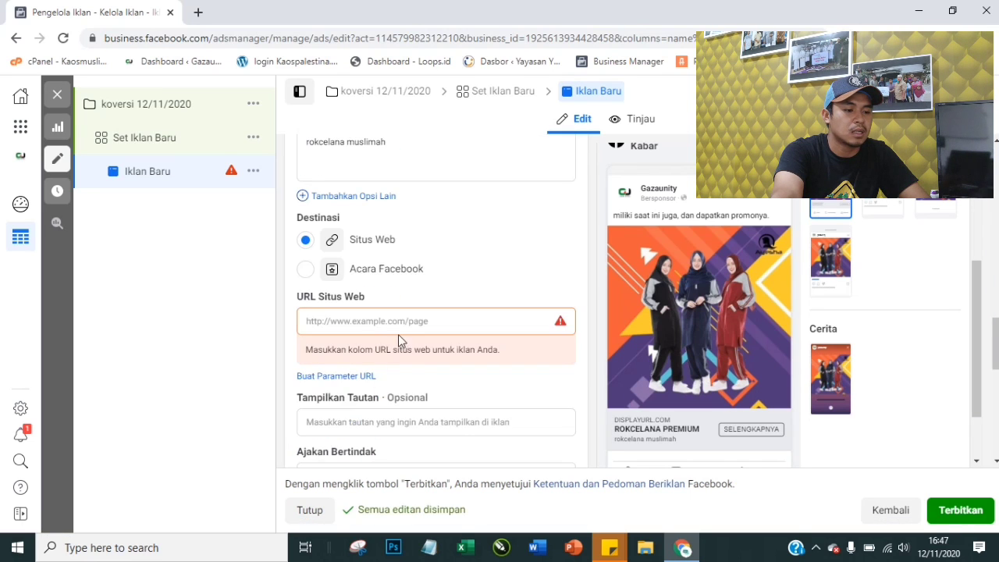
pyautogui.click(390, 320)
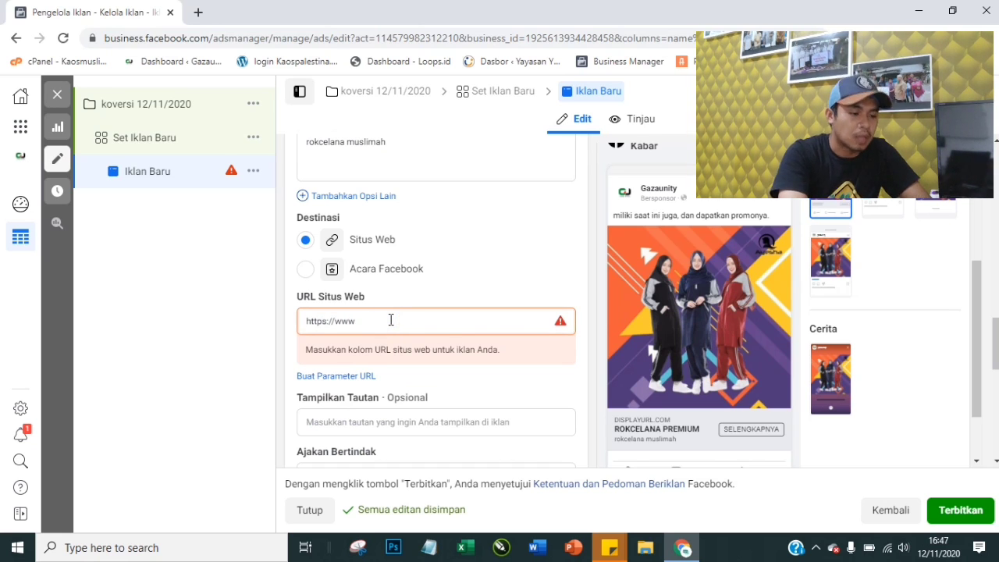
pyautogui.press('BackSpace')
pyautogui.press('BackSpace')
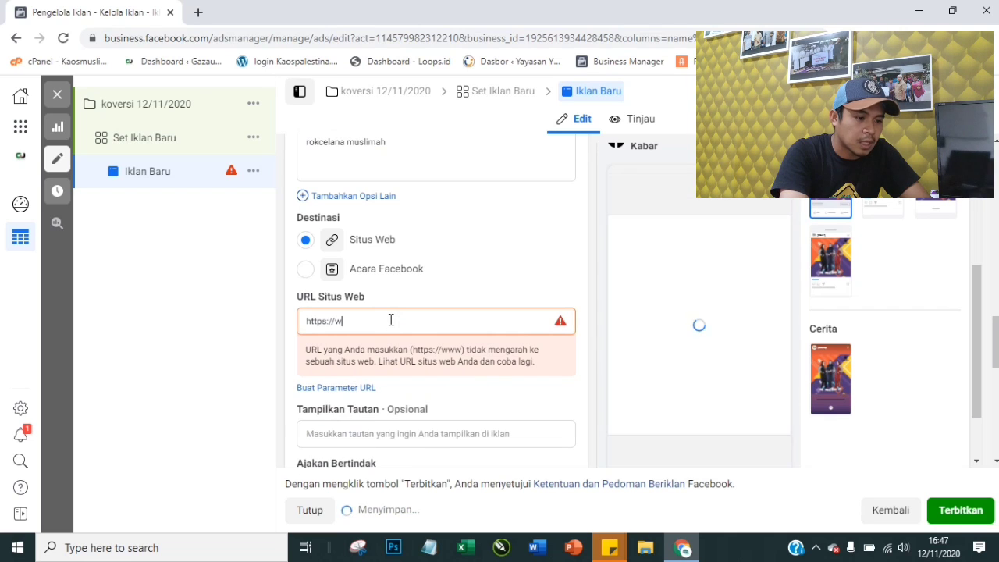
pyautogui.press('BackSpace')
pyautogui.write('gazaunit')
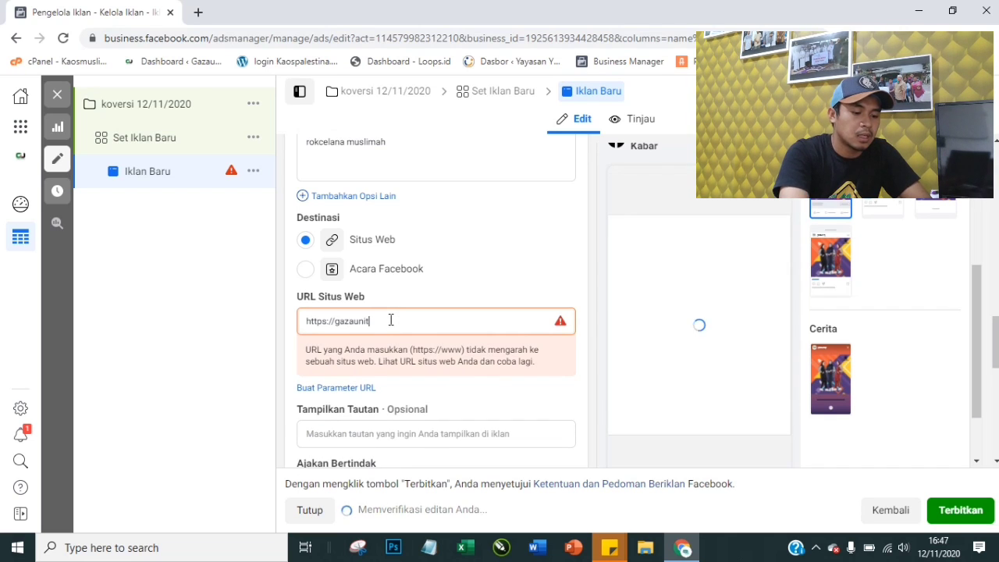
pyautogui.write('y.com/')
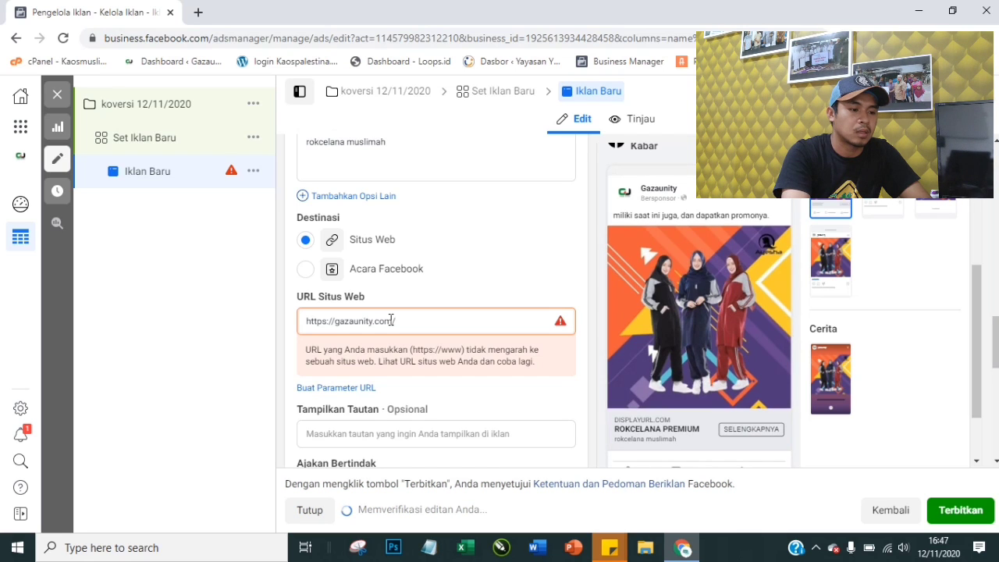
pyautogui.write('r')
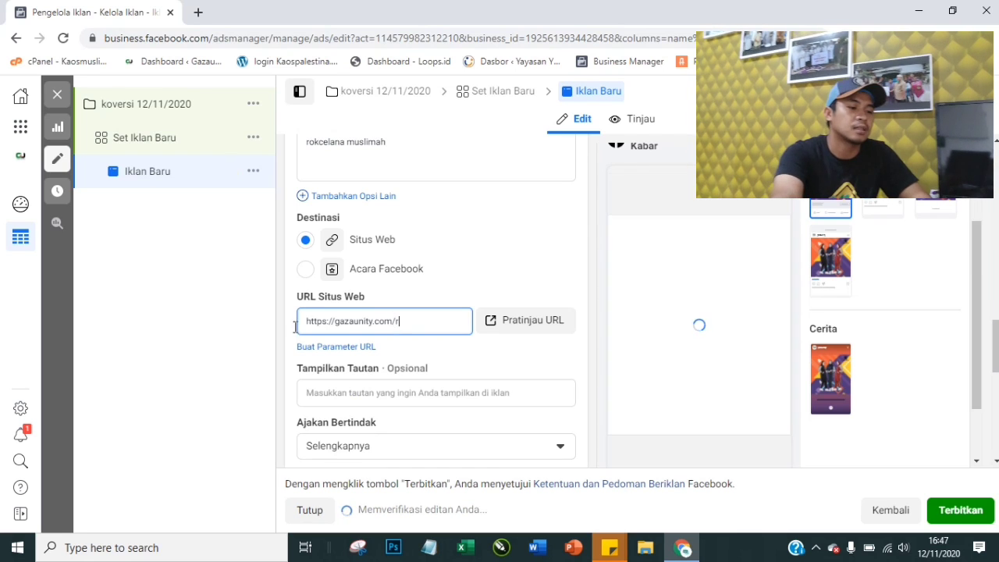
pyautogui.click(289, 337)
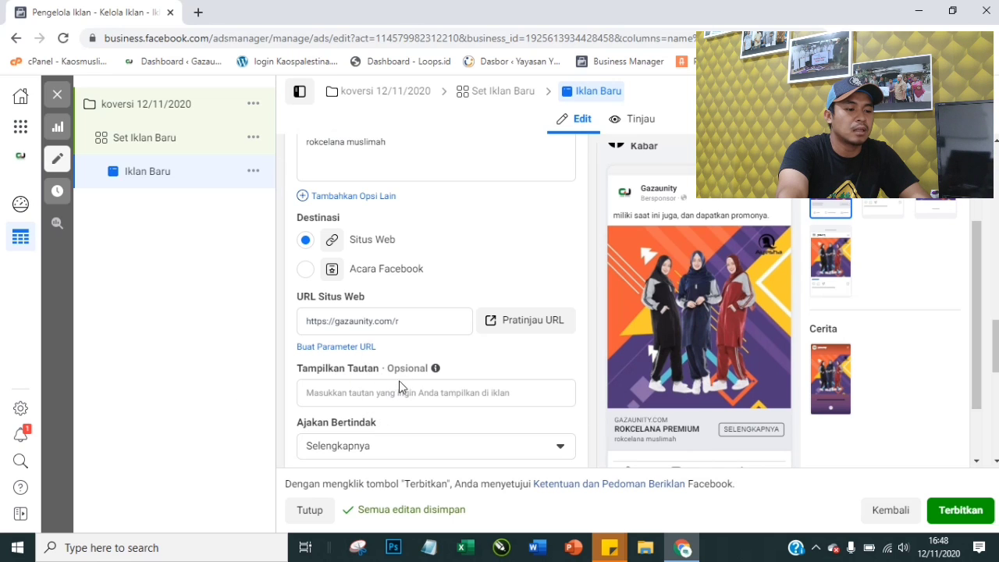
# Enter "KLIK.DISINI" as the ad's display link under Tampilkan Tautan
pyautogui.click(372, 392)
pyautogui.write('KLIK.DISINI')
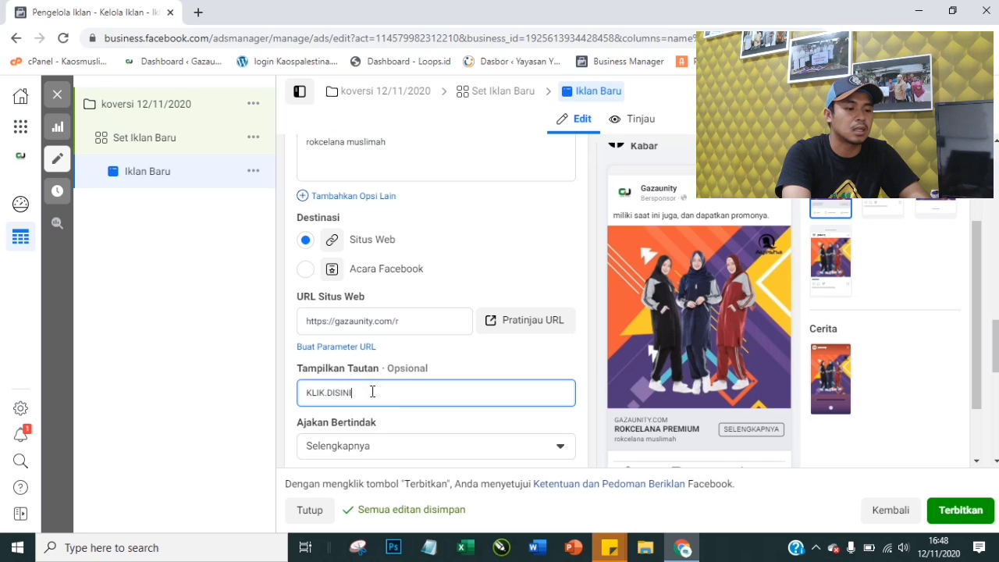
# Leave the display link field and review the ad's call to action, language, conversion tracking, media, format and identity settings
pyautogui.click(287, 409)
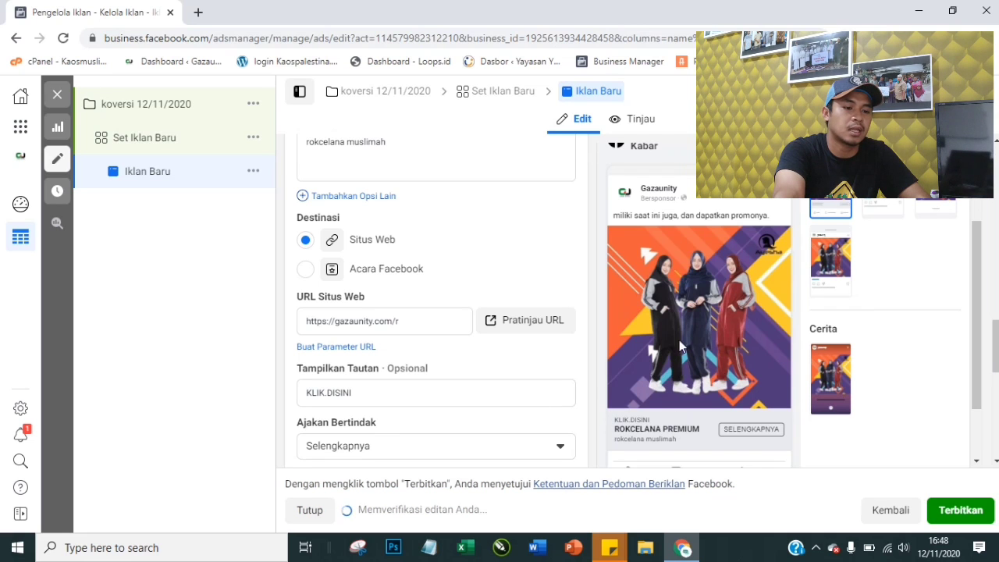
pyautogui.scroll(-4, 476, 363)
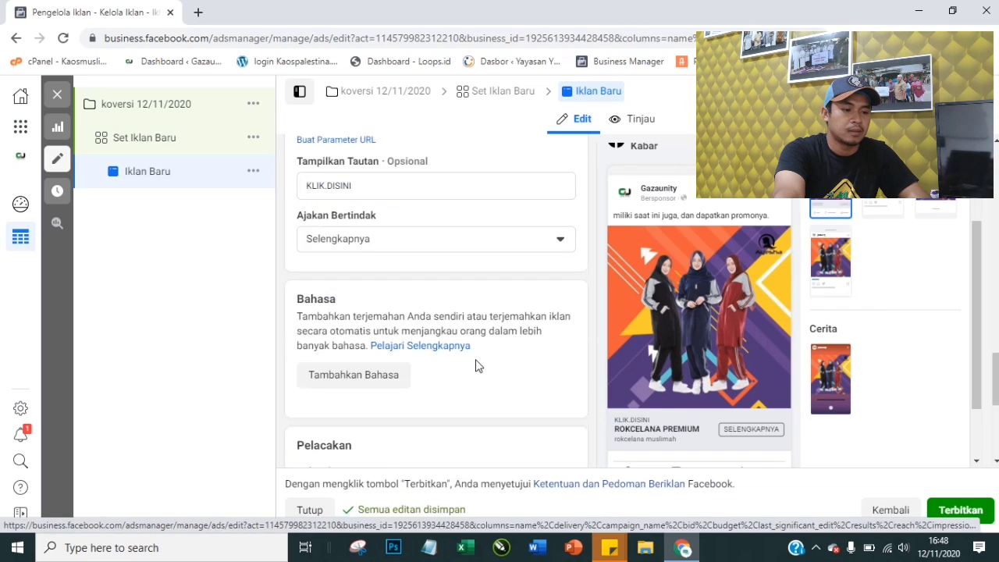
pyautogui.scroll(-3, 478, 365)
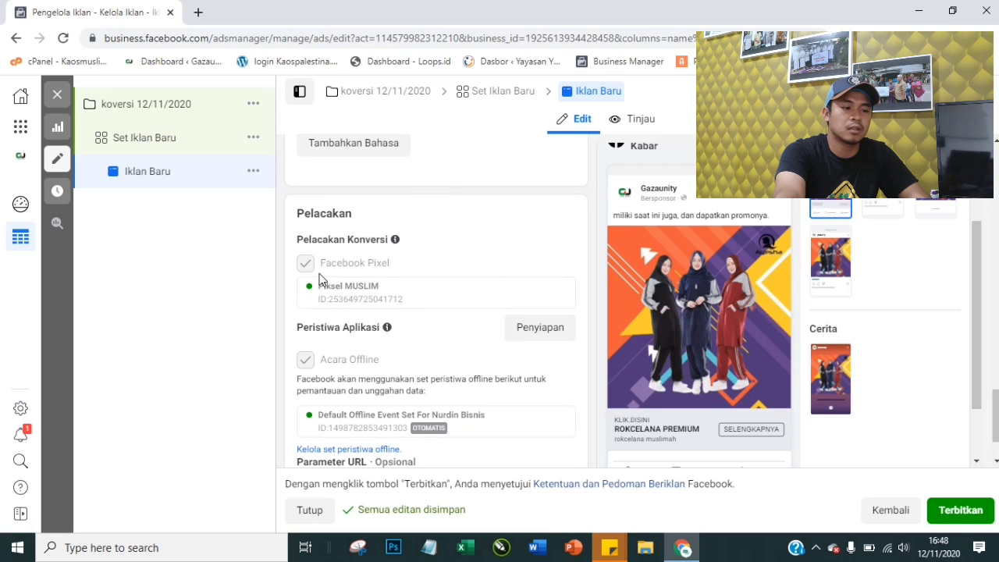
pyautogui.scroll(-1, 488, 330)
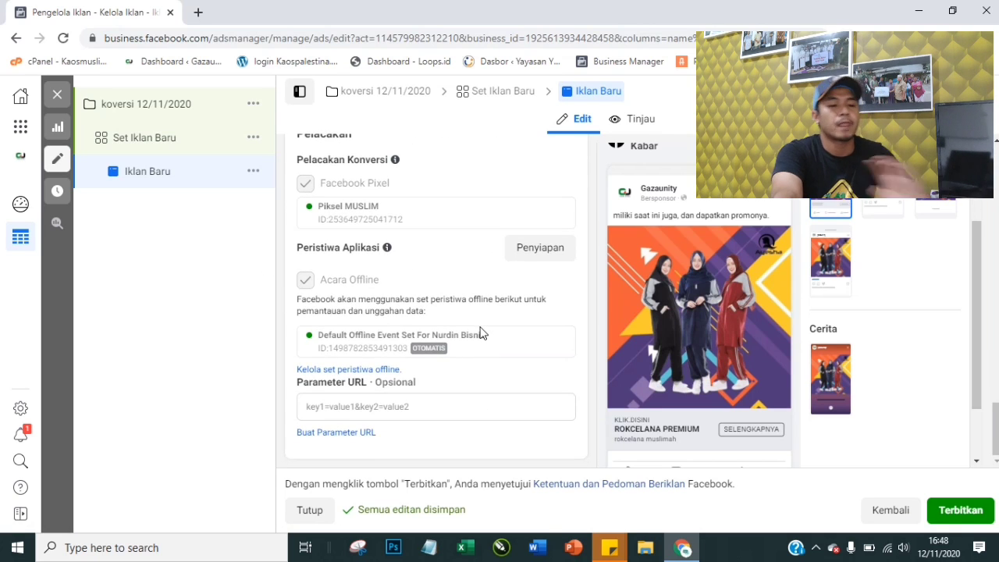
pyautogui.scroll(5, 704, 273)
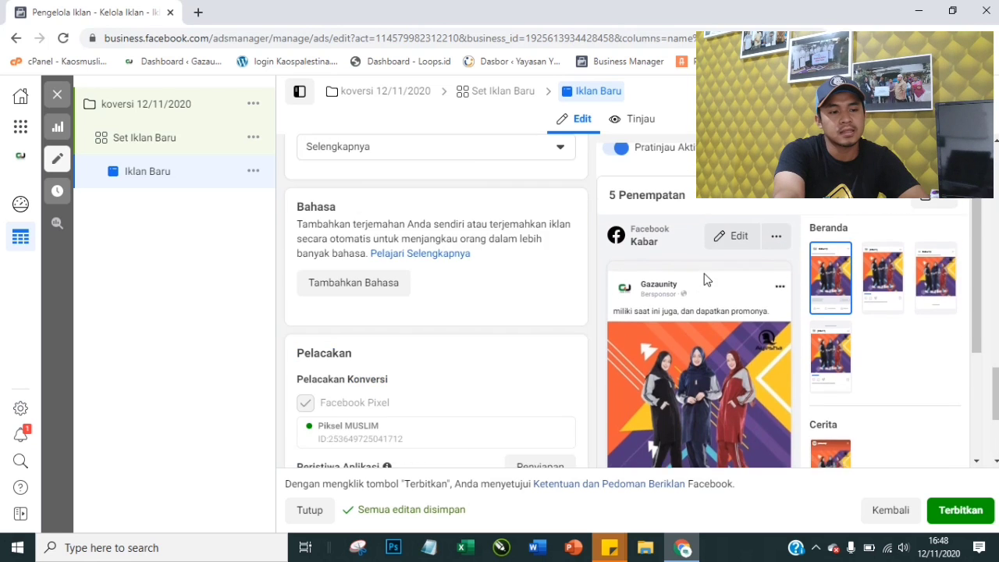
pyautogui.scroll(10, 515, 244)
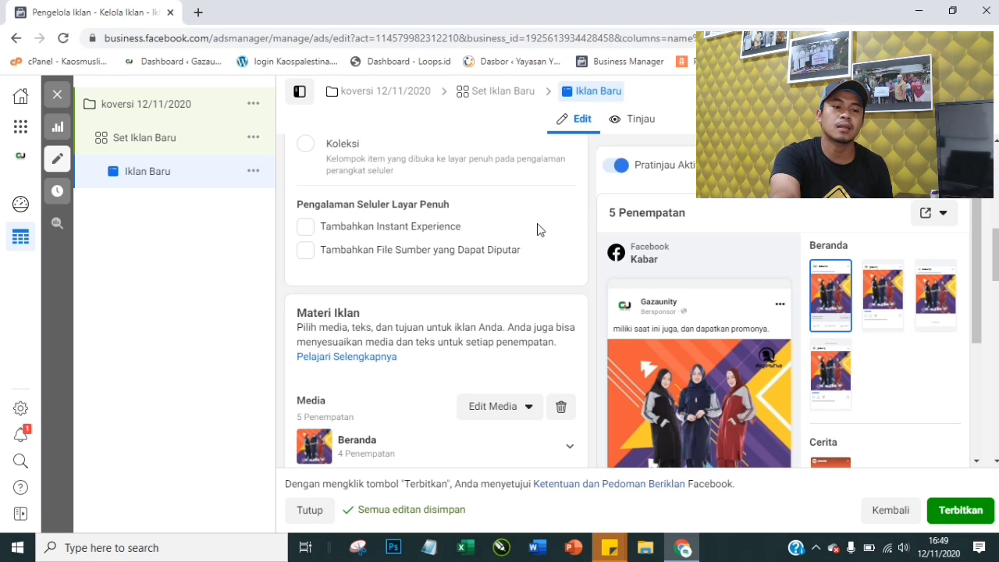
pyautogui.scroll(-3, 909, 401)
pyautogui.scroll(10, 416, 261)
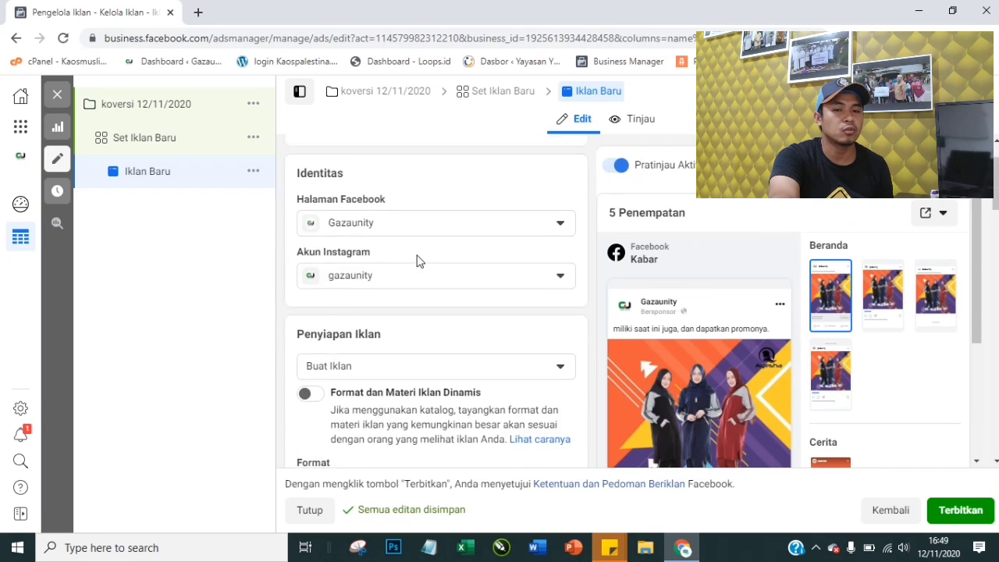